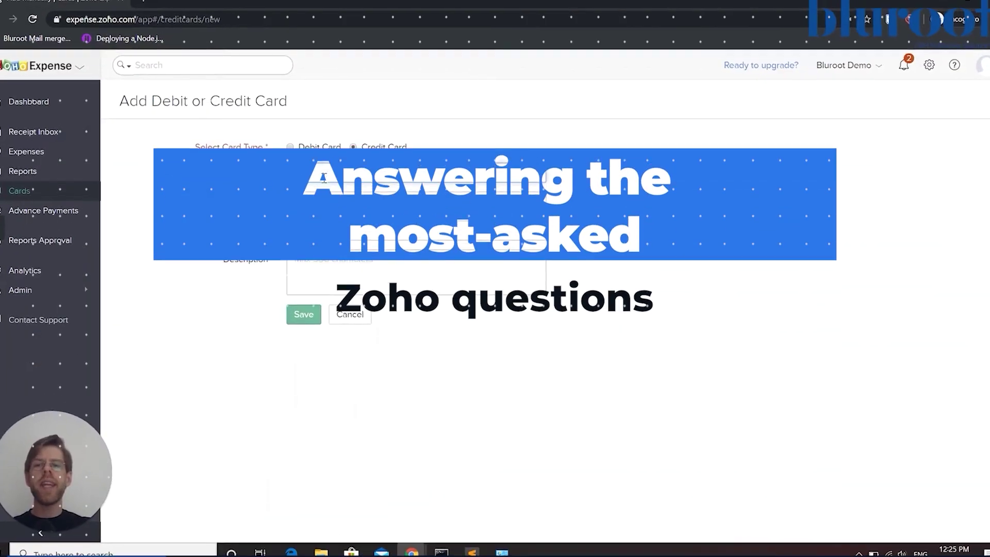
Load meeting.zoho.com and start scheduling a new webinar
left_click(289, 146)
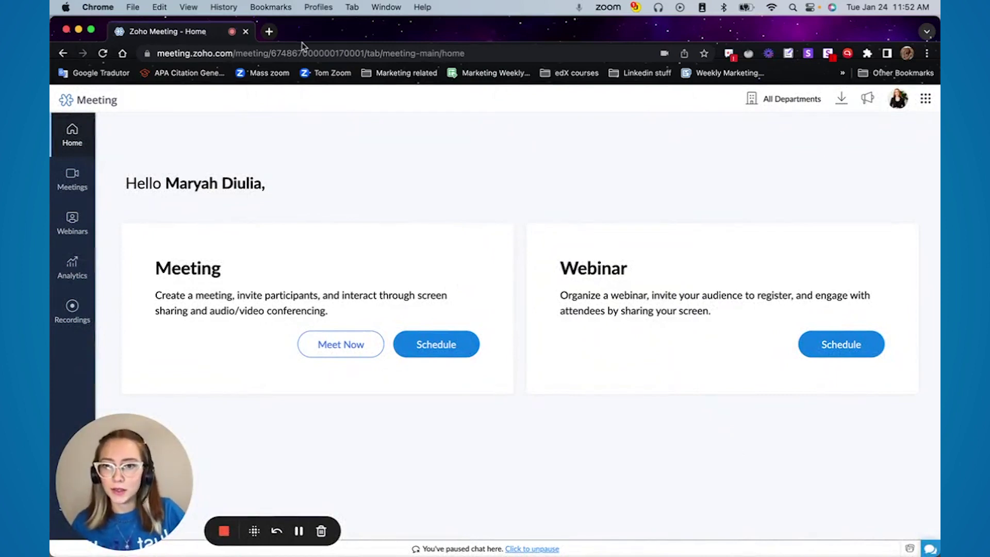
left_click(303, 47)
type("mee")
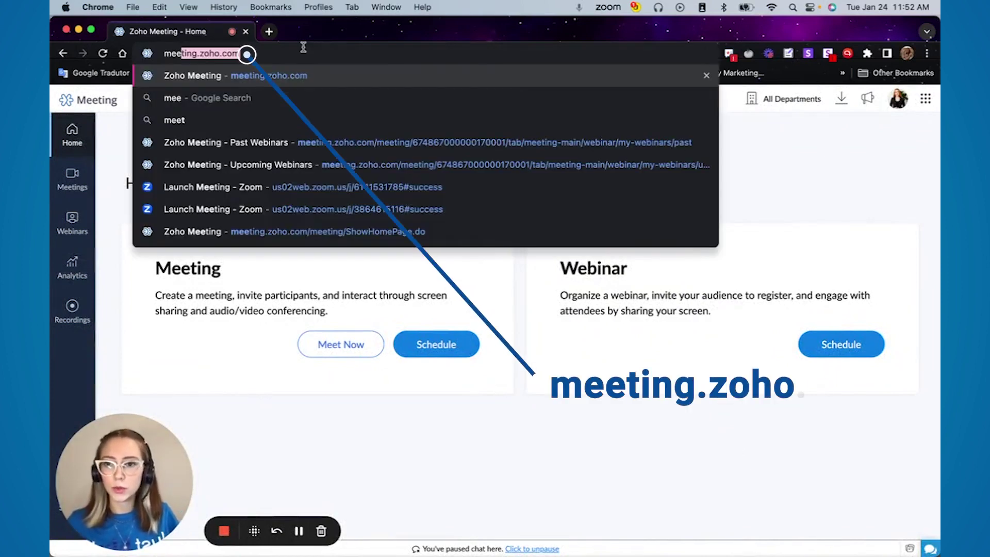
key("Return")
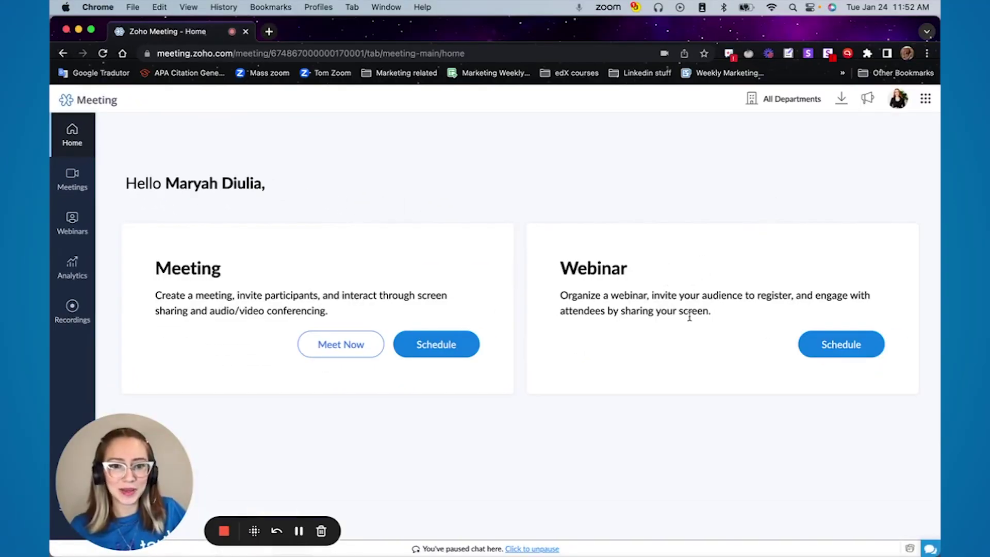
left_click(849, 353)
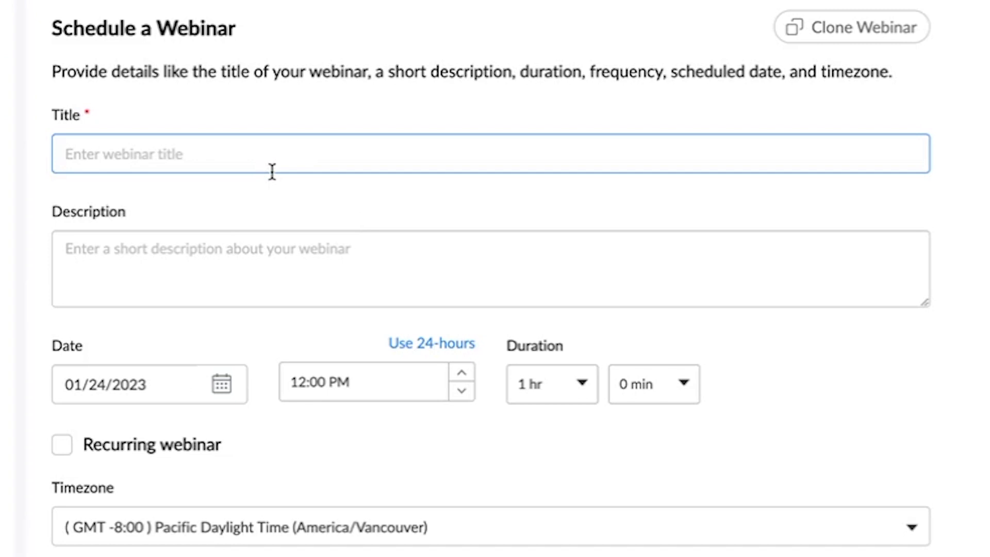
Title the webinar 'Youtube Webinar' with description 'You can add any text you want in here'
type("W")
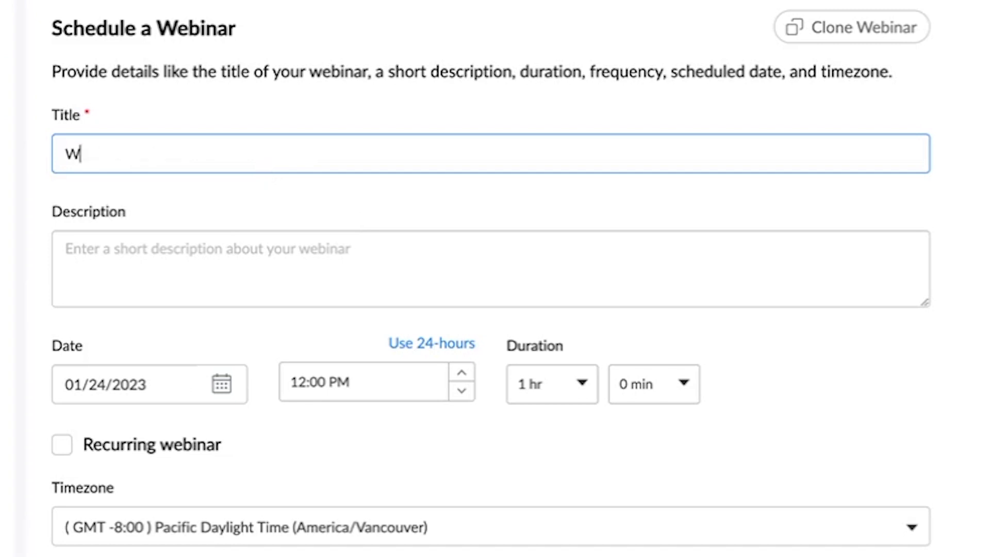
key("BackSpace")
type("Youtube Webi")
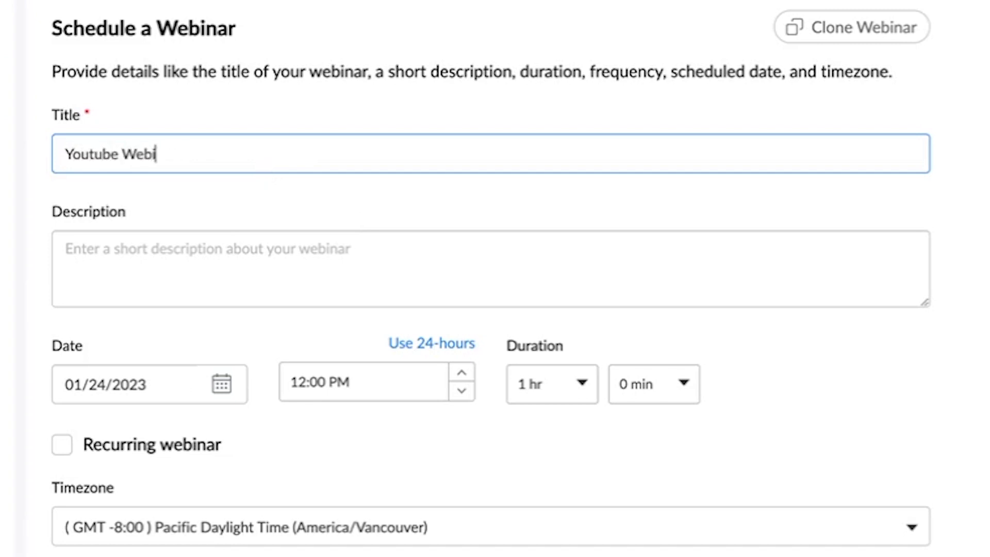
type("nar")
left_click(306, 262)
type("You c")
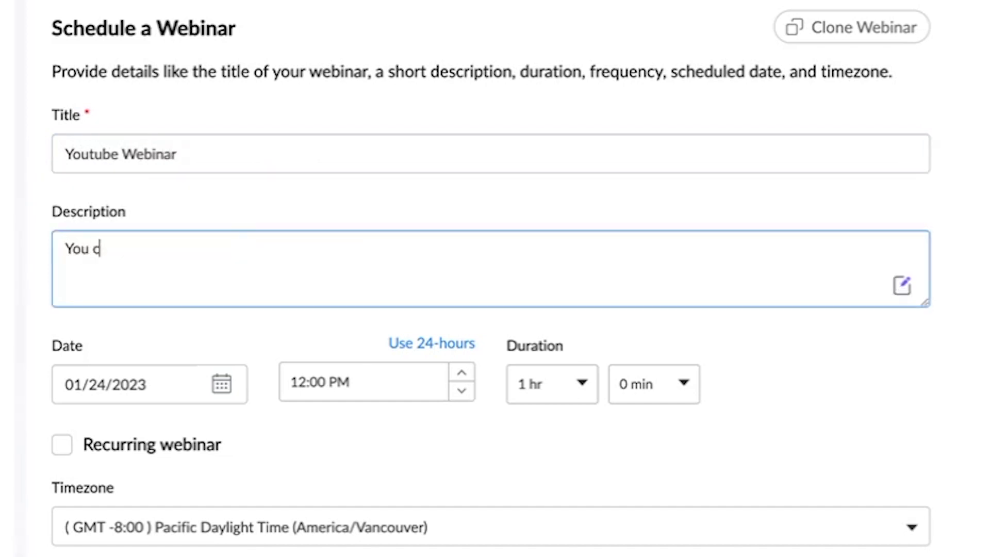
type("an add any text yo")
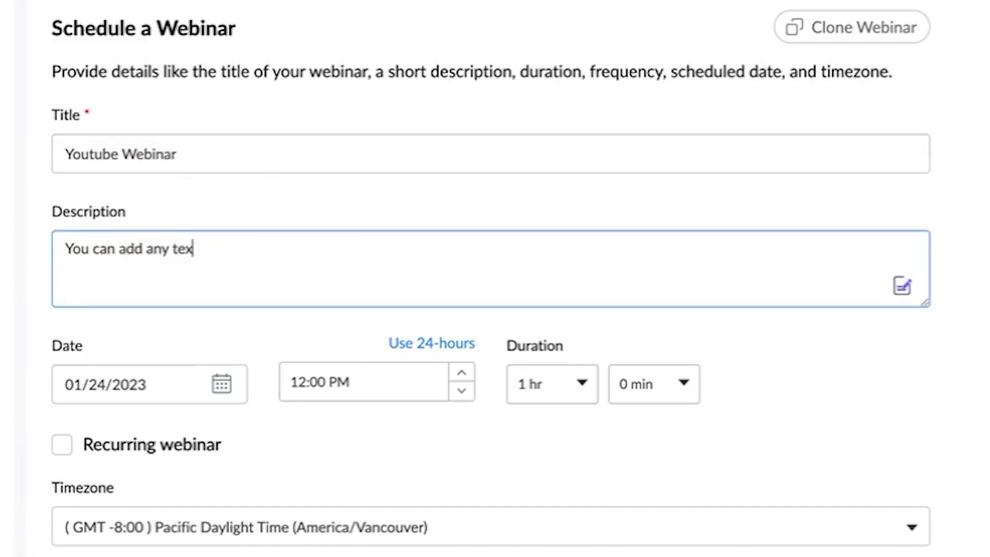
type("u want in here")
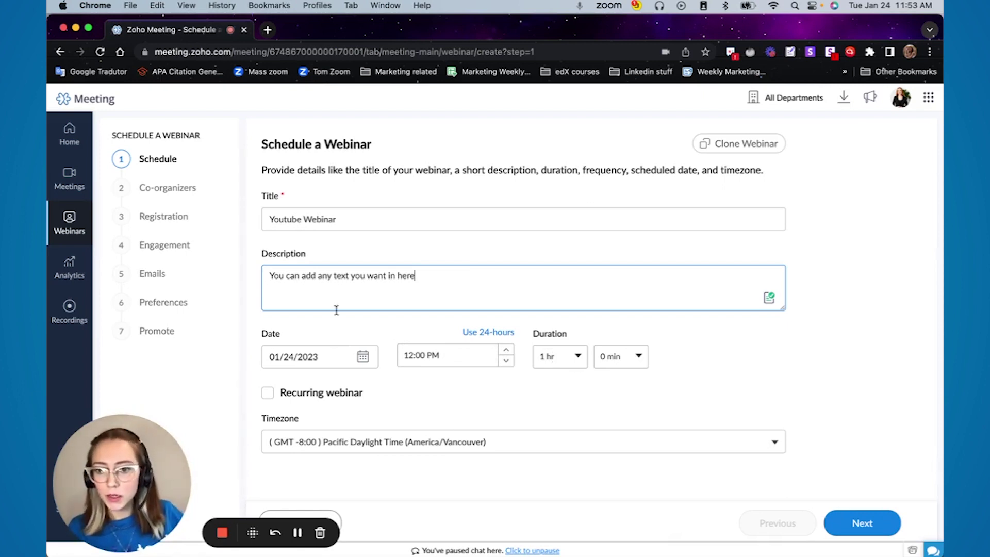
Tick Recurring webinar and set its frequency to Custom
left_click(268, 395)
scroll(400, 412, "down", 4)
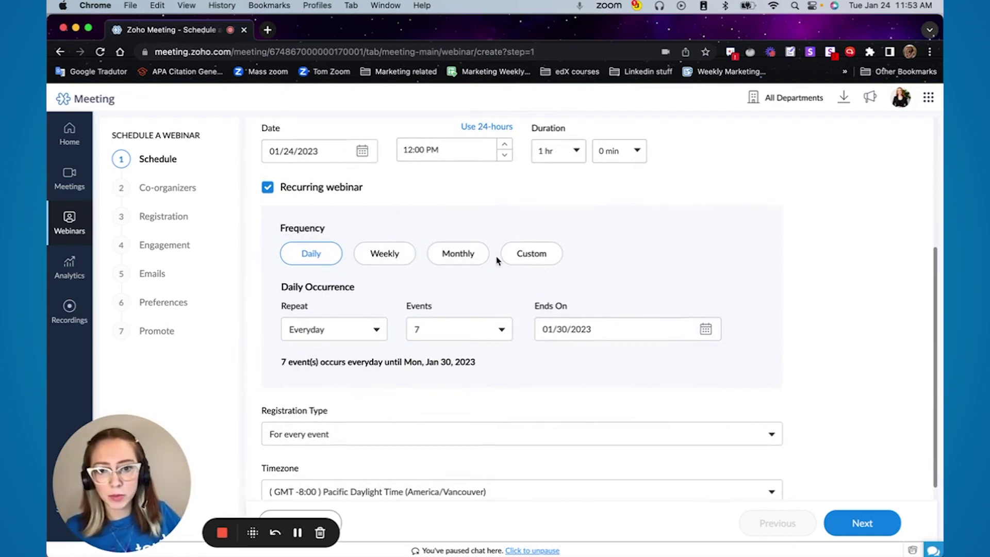
left_click(539, 251)
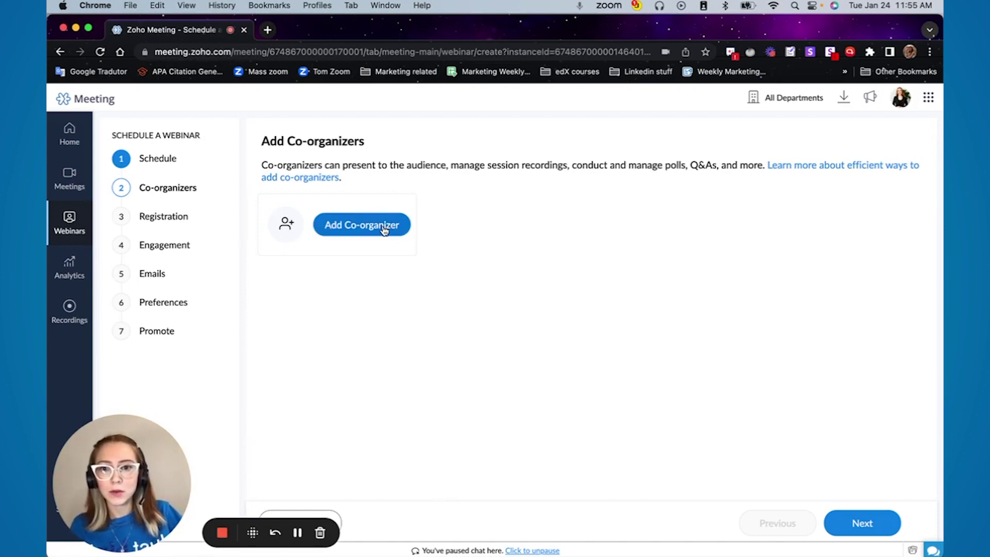
Add a co-organizer with the sales team's e-mail and display name, then continue to Registration Setup
left_click(327, 230)
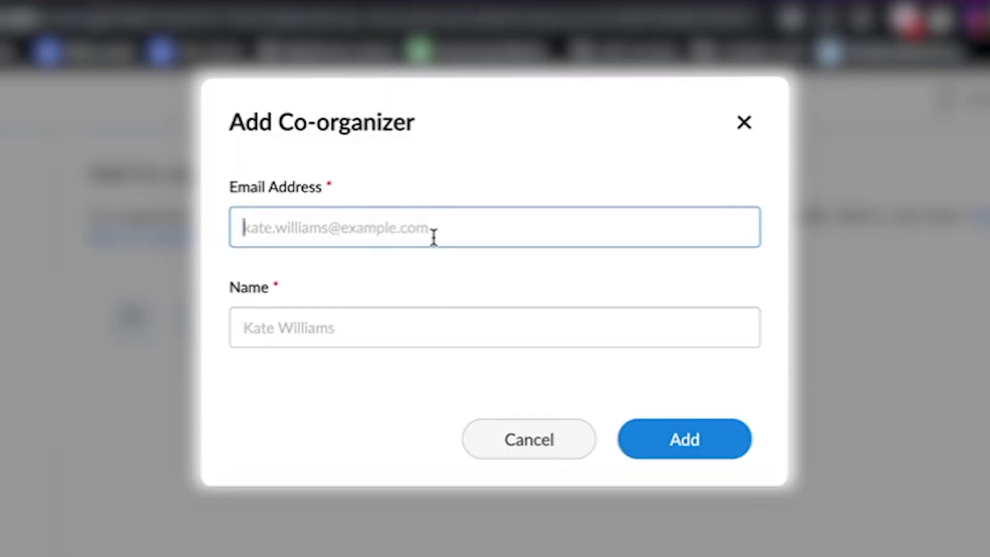
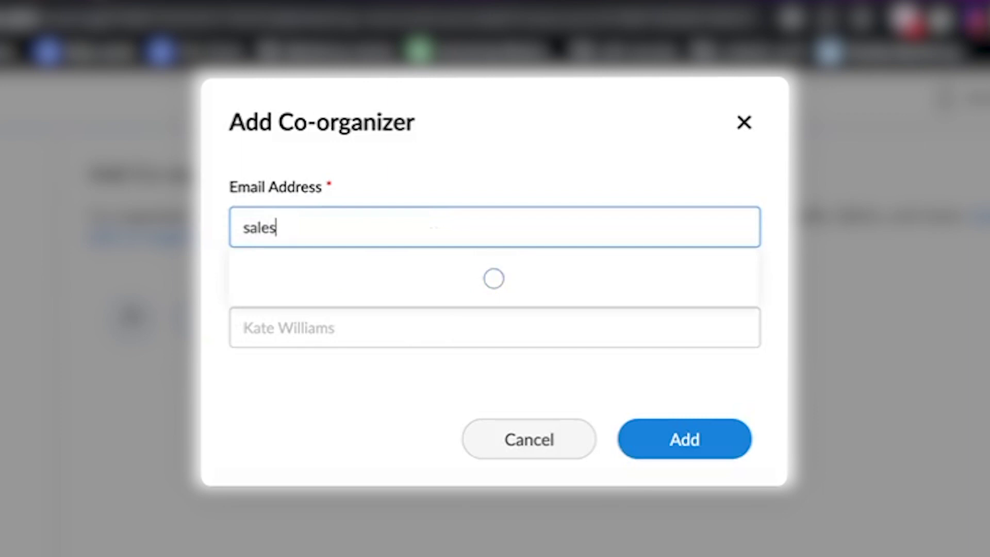
key("Tab")
type("Sales Youtub")
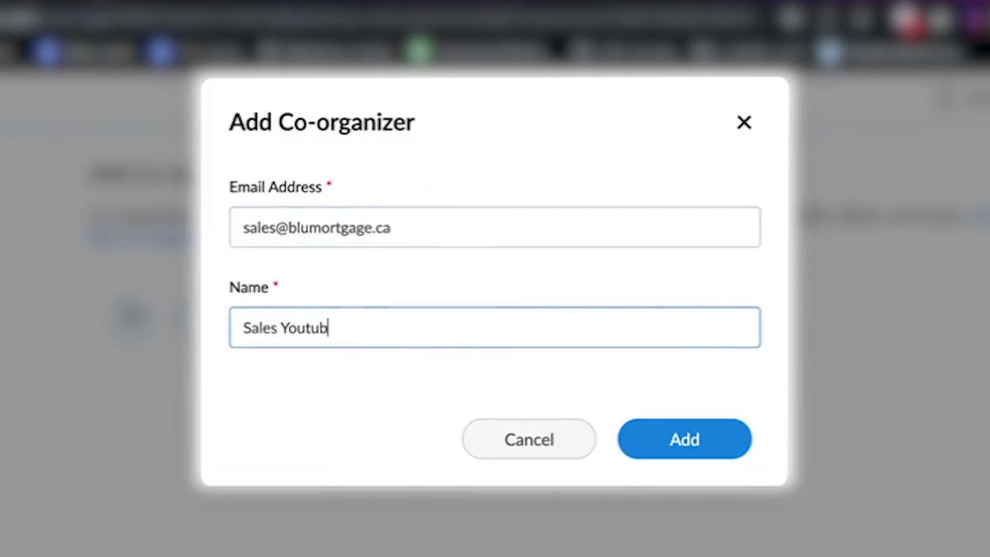
type("e Example")
left_click(684, 440)
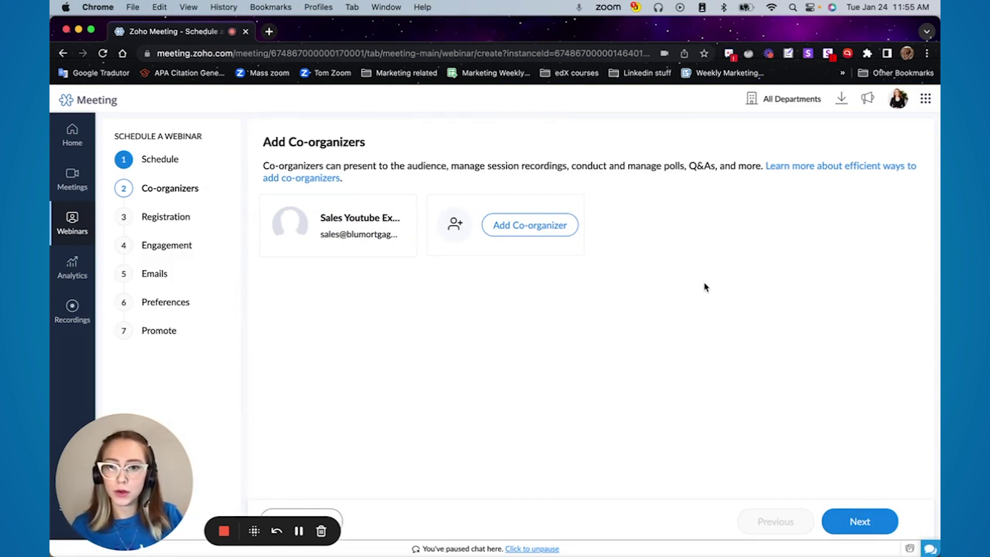
left_click(860, 521)
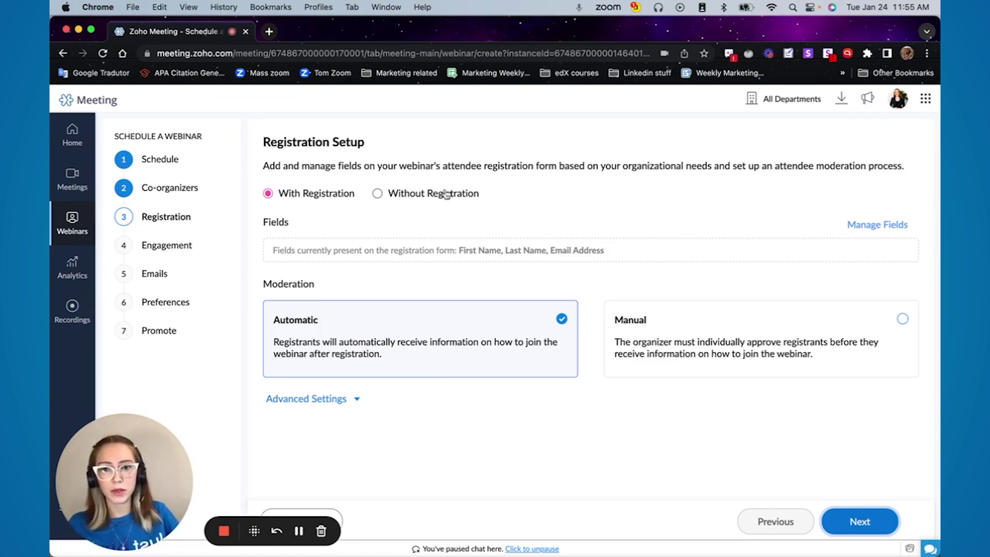
left_click(378, 194)
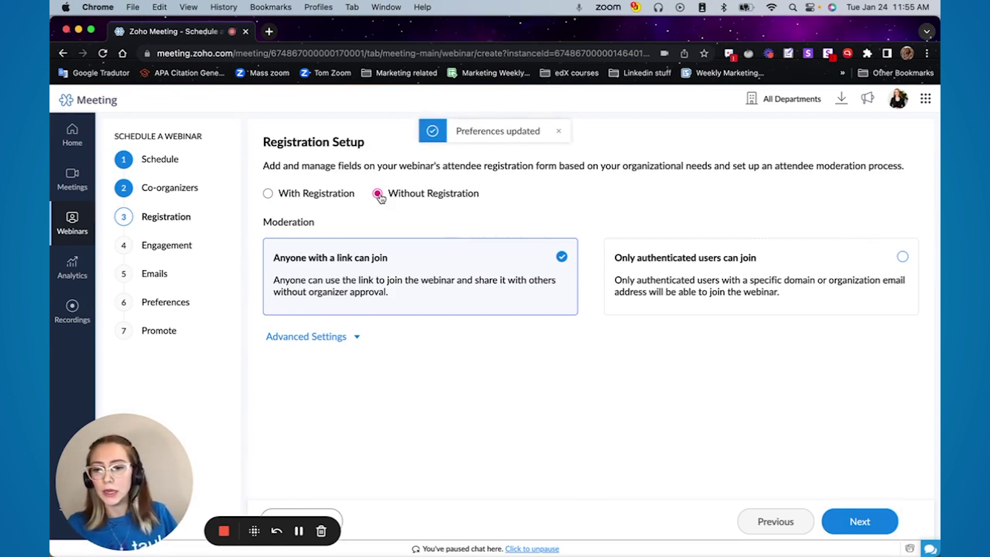
left_click(305, 196)
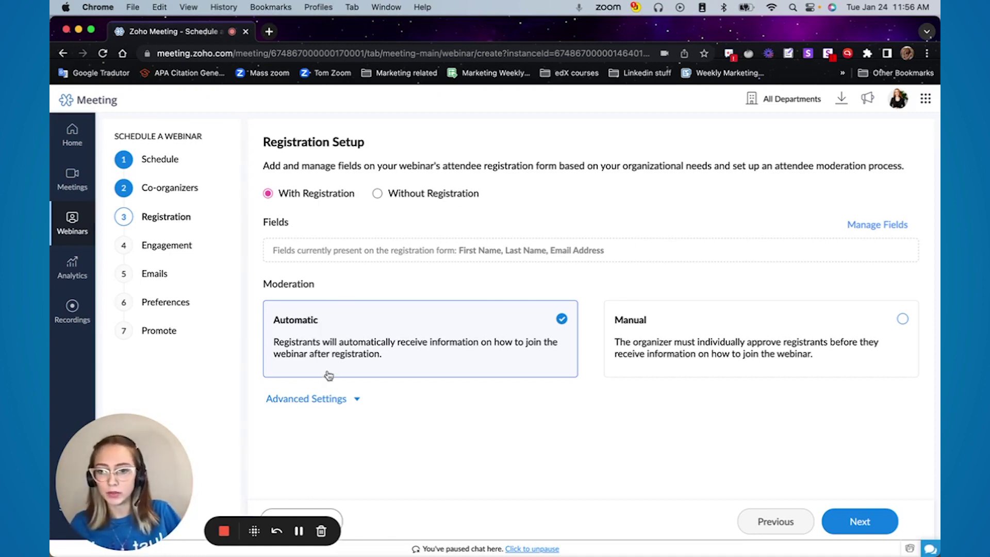
left_click(320, 398)
scroll(442, 416, "down", 3)
scroll(459, 391, "down", 1)
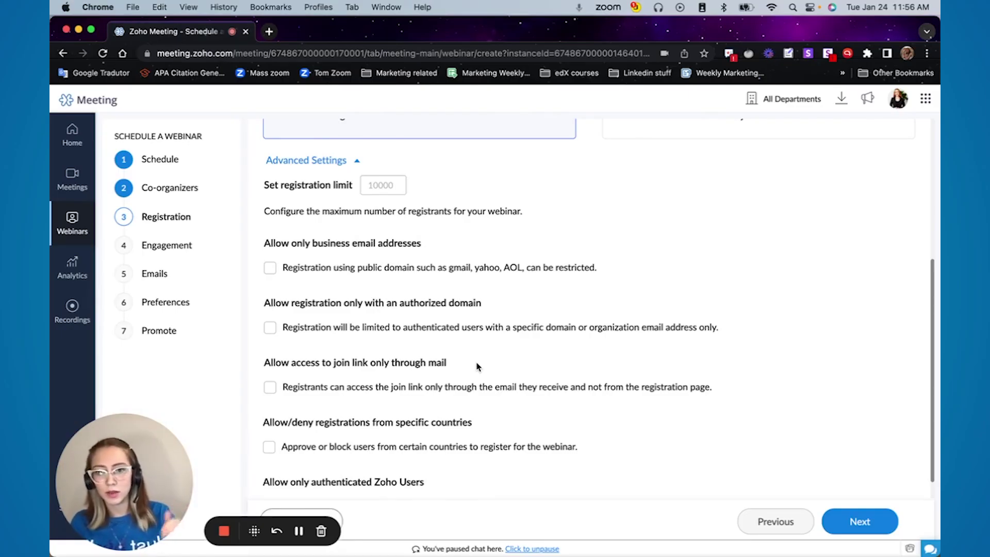
scroll(478, 367, "down", 1)
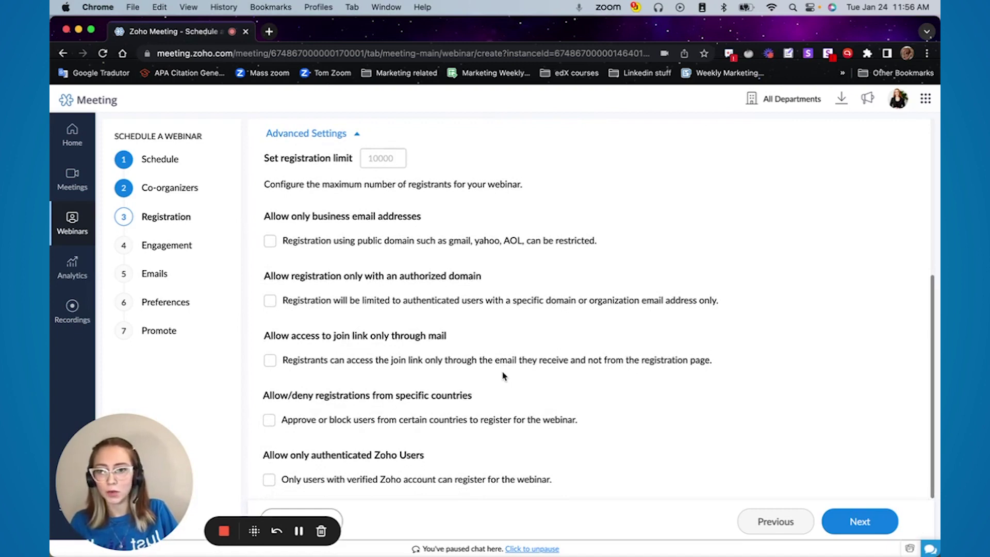
scroll(503, 370, "up", 10)
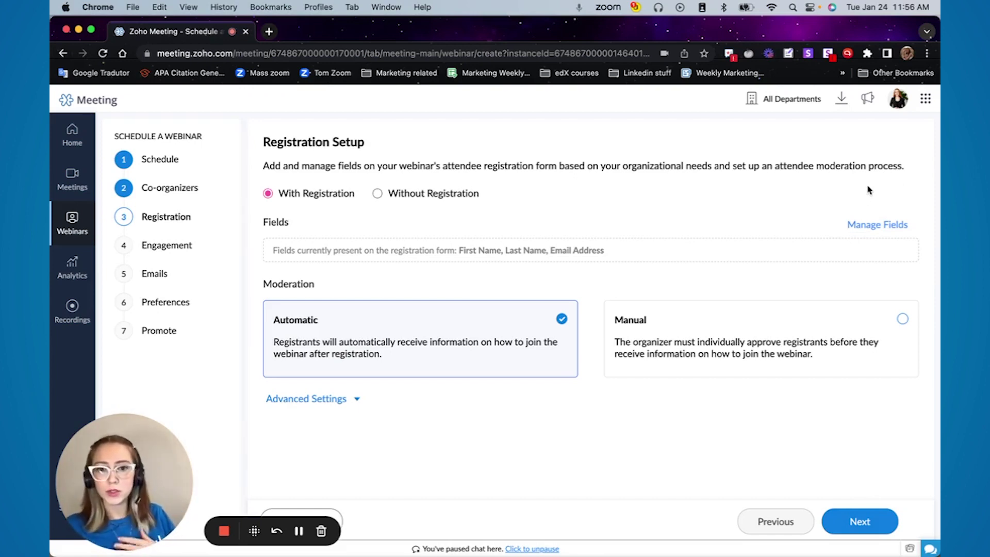
Keep the First Name, Last Name and Email Address registration fields, save them, and go to Engagement
left_click(881, 226)
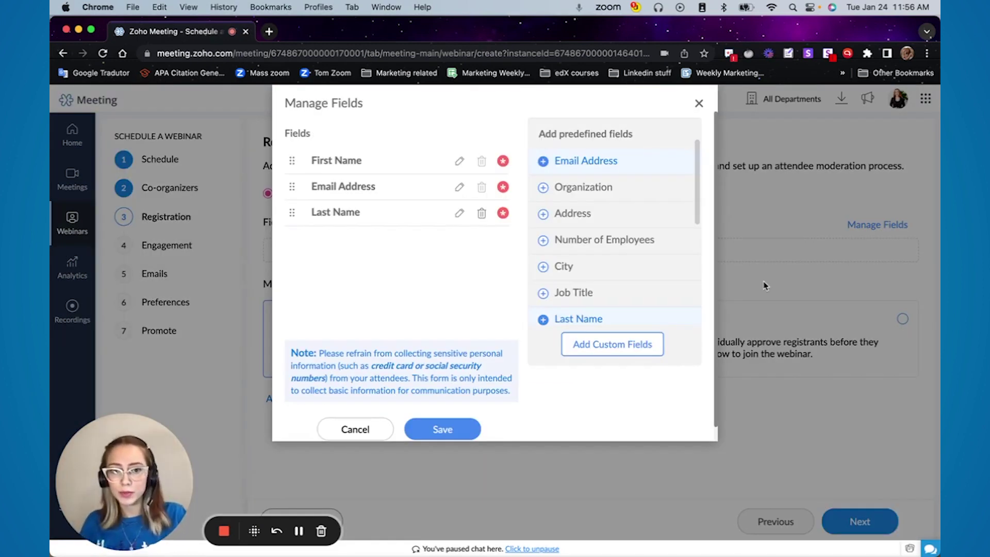
scroll(625, 252, "down", 5)
scroll(635, 303, "up", 5)
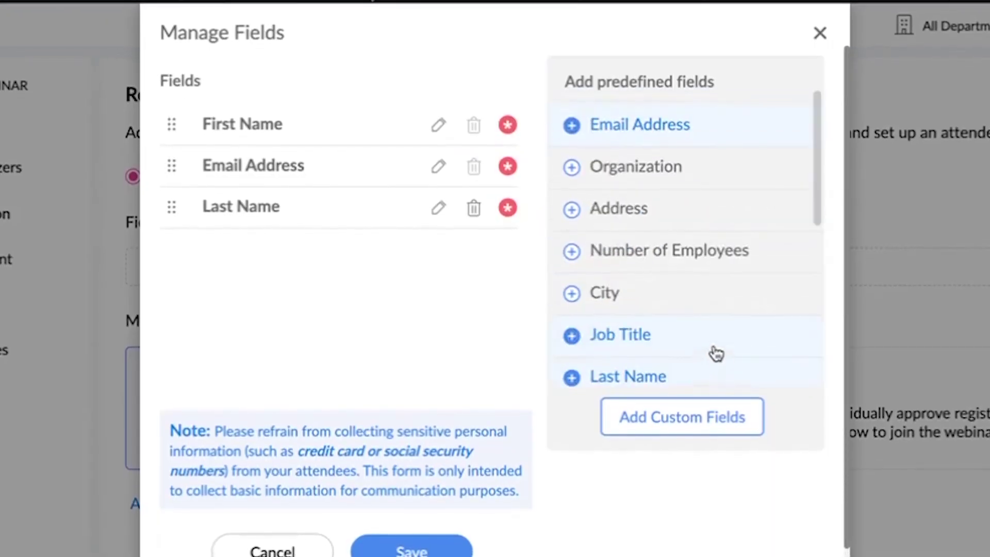
scroll(715, 286, "down", 5)
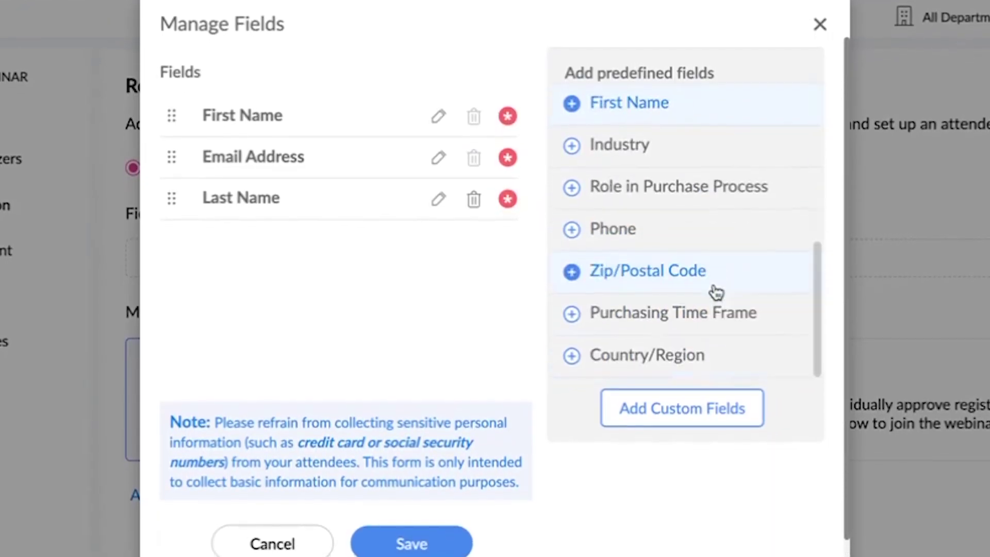
left_click(470, 539)
left_click(859, 521)
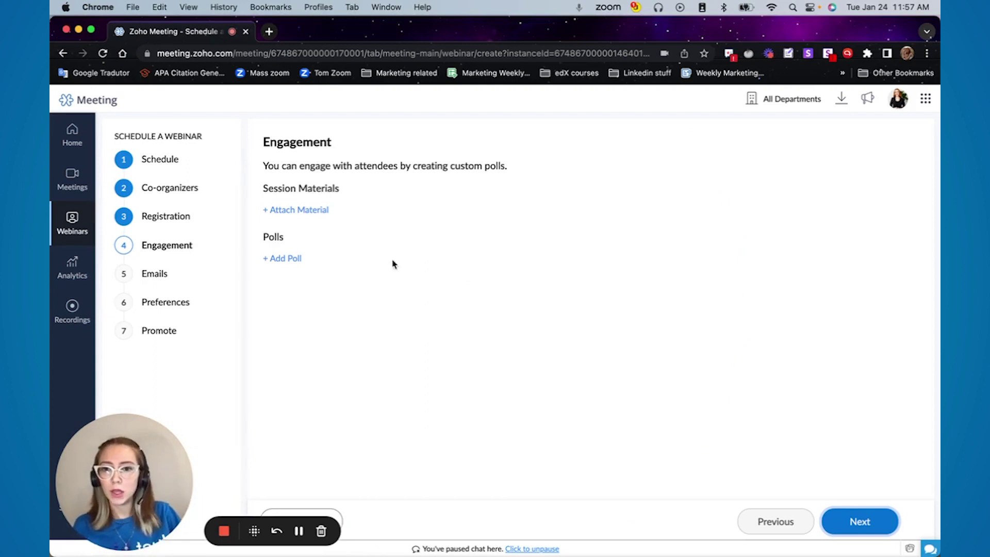
Attach BM - 01_06 - Value of Community.mp4 from Downloads as a session material
left_click(307, 210)
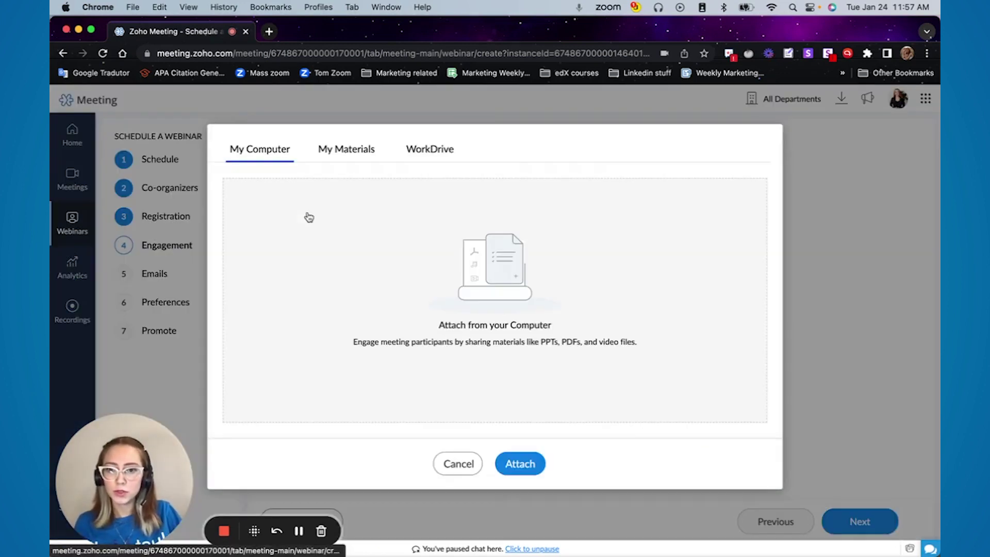
left_click(423, 297)
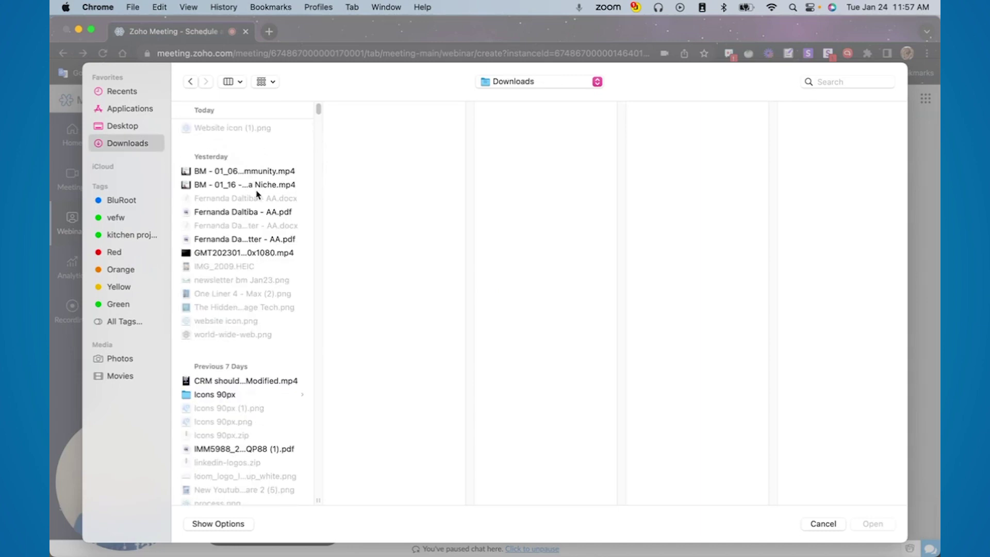
left_click(263, 173)
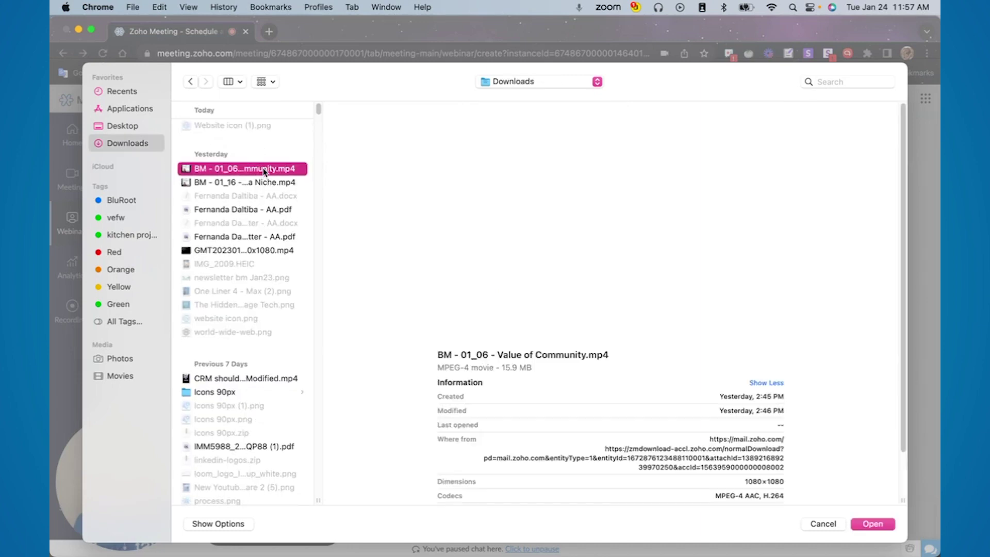
left_click(871, 523)
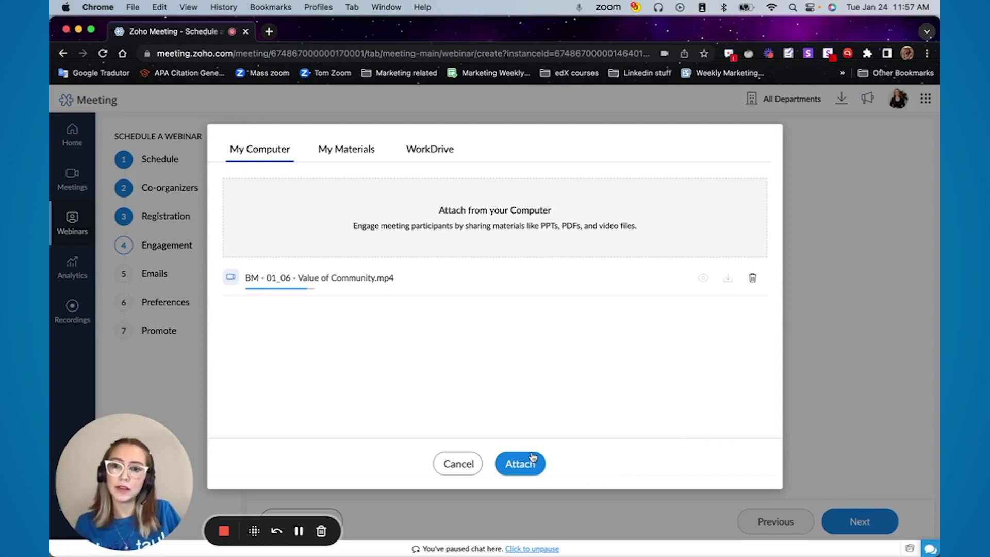
left_click(522, 463)
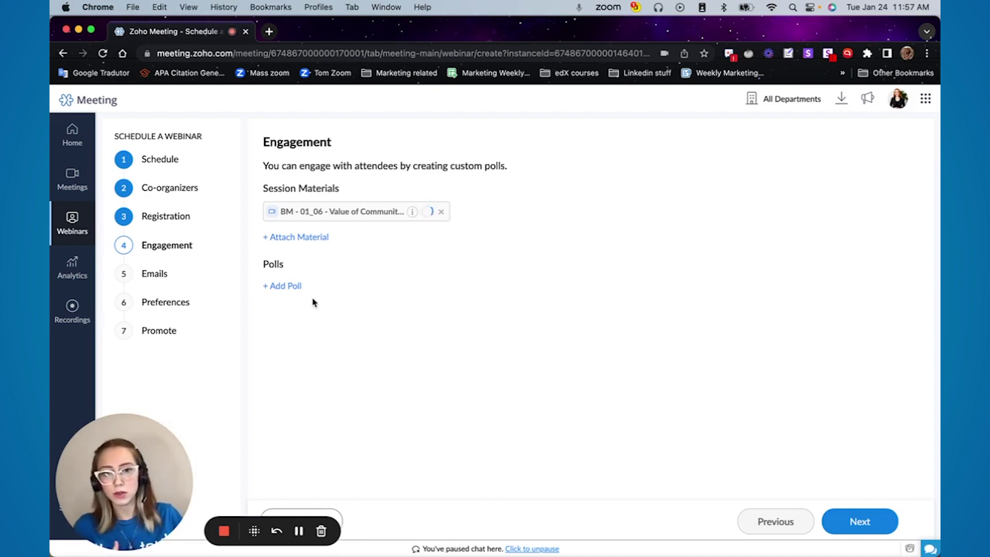
Add a poll 'Can you see my screen?' with Yes/No answers, switched to a 5-star rating
left_click(294, 287)
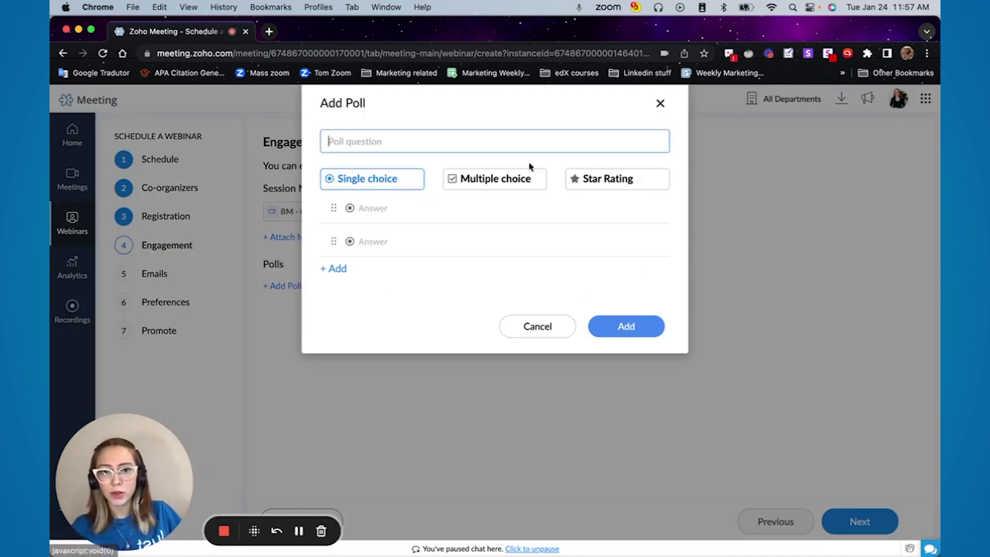
left_click(454, 149)
type("Can you see m")
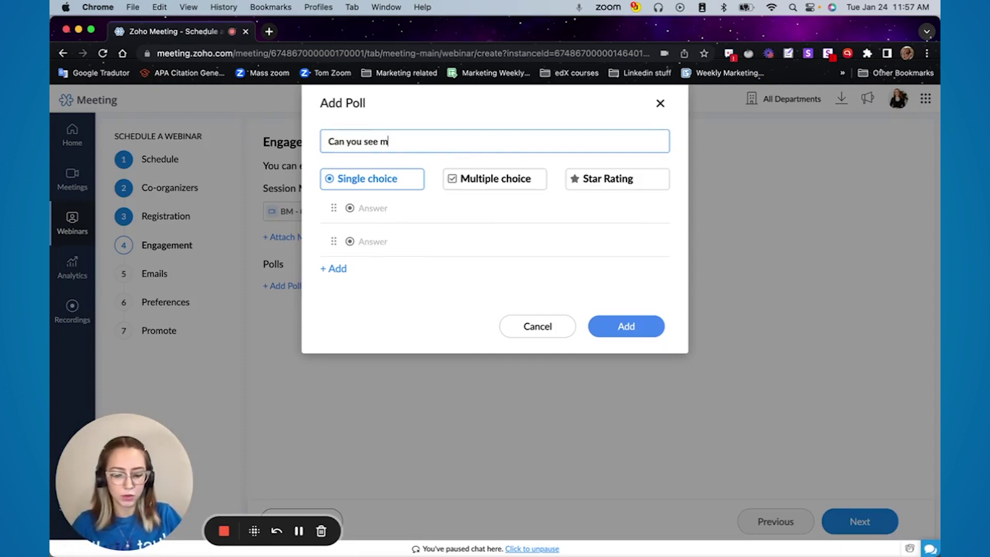
type("y screen?")
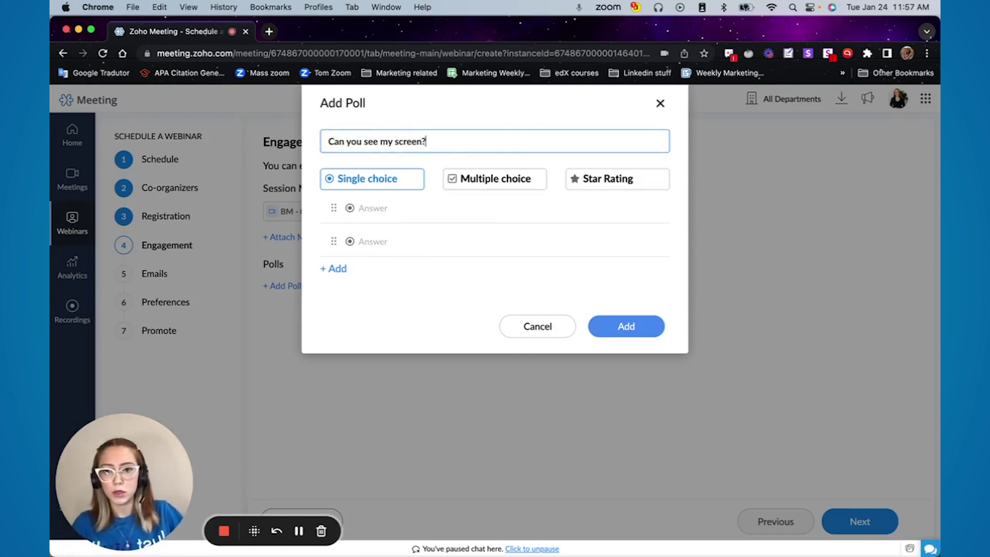
left_click(399, 216)
type("Yes")
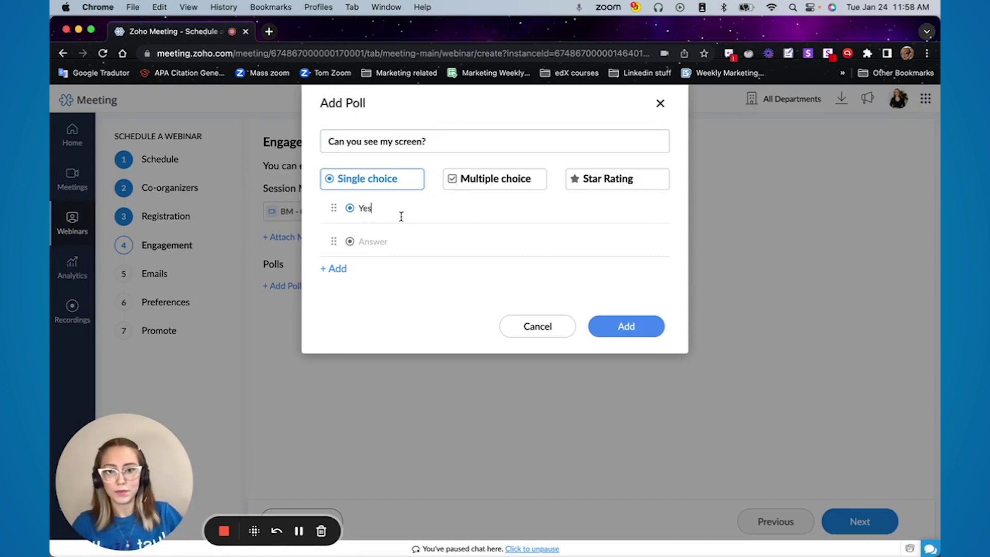
left_click(427, 239)
type("No")
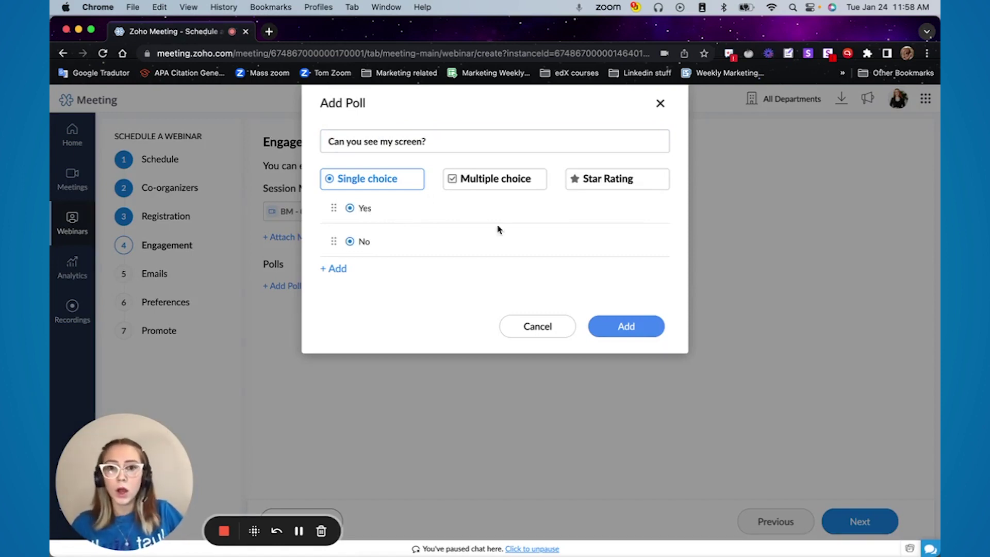
left_click(602, 181)
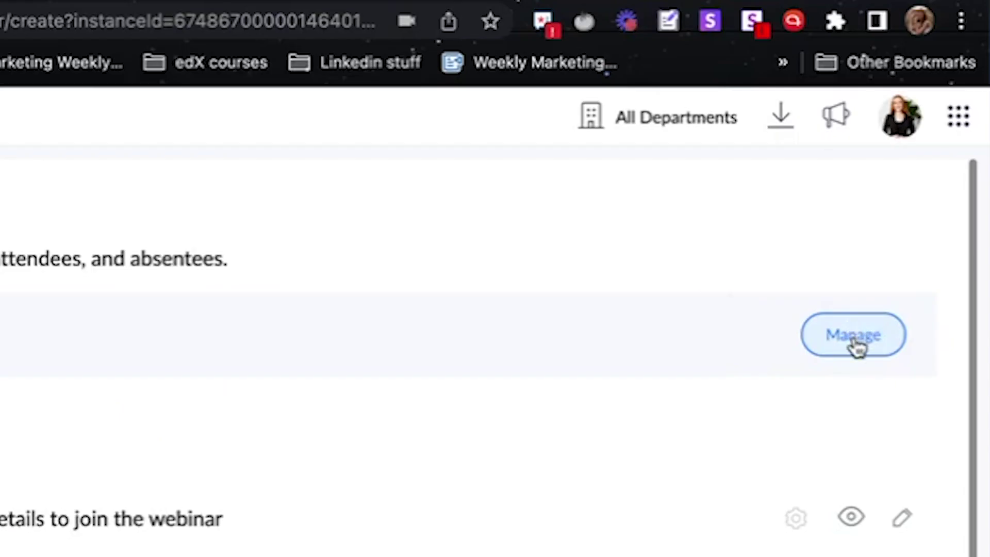
Keep the current reply-to e-mail address and save the setting
left_click(856, 348)
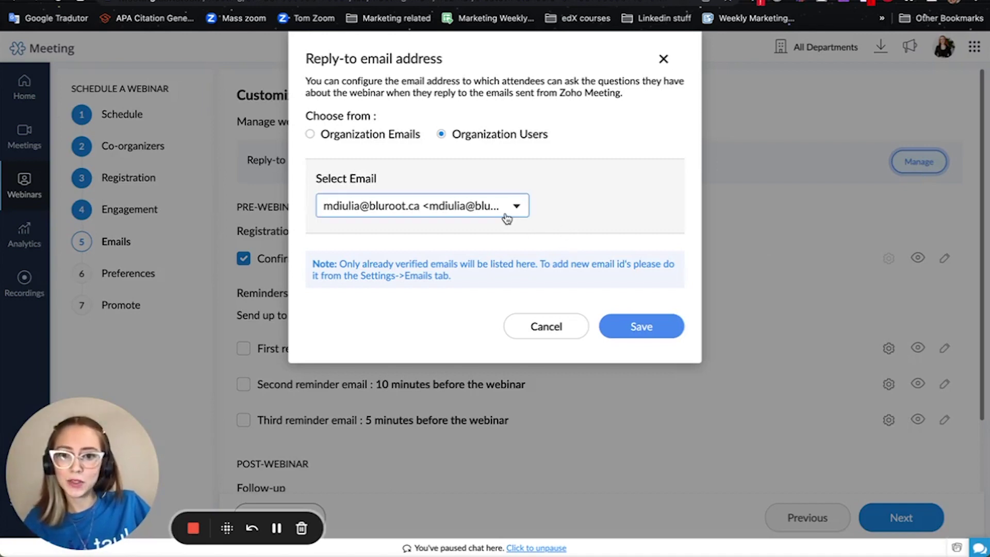
left_click(503, 214)
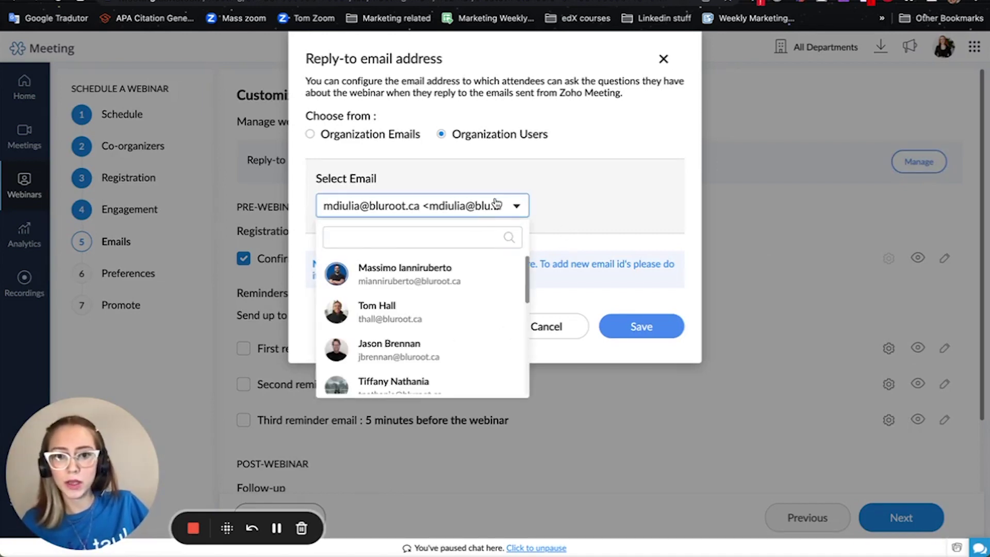
left_click(499, 206)
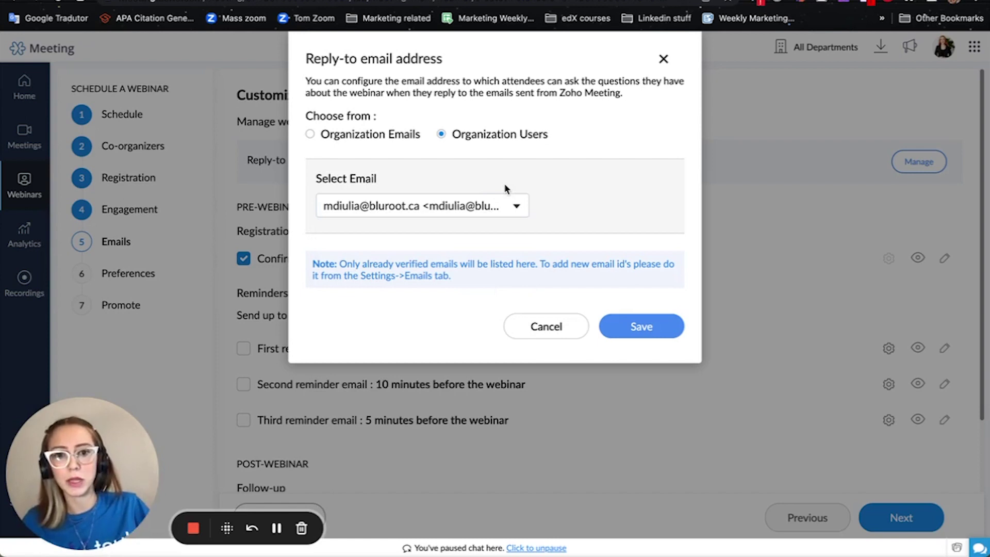
left_click(546, 327)
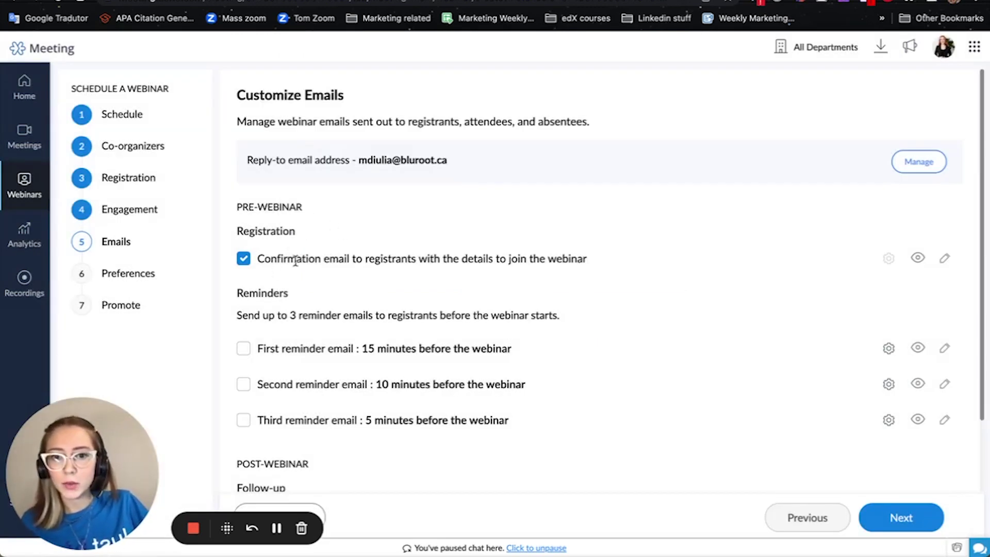
Review the Reminder 1 e-mail template, then return to the webinar e-mail settings
scroll(537, 276, "down", 3)
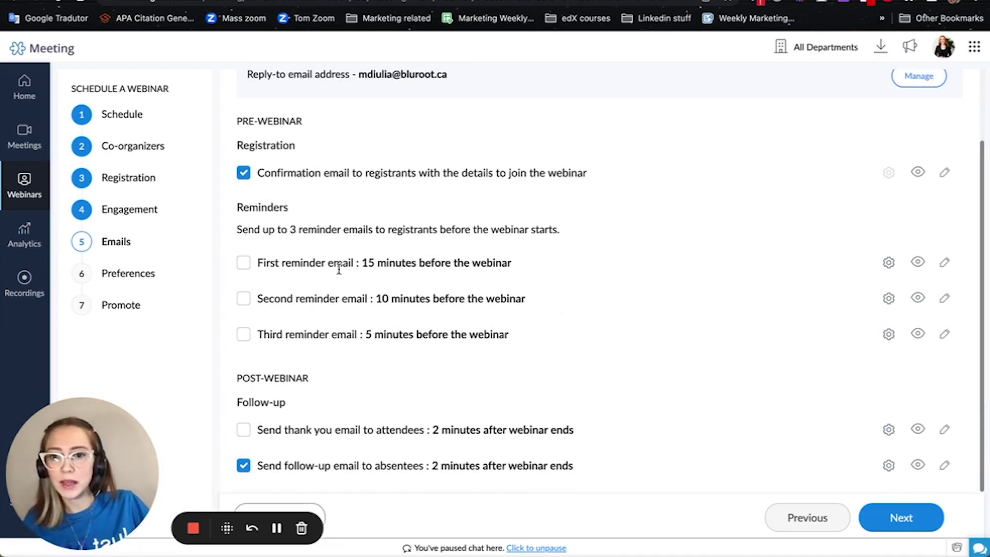
left_click(941, 264)
scroll(497, 310, "down", 10)
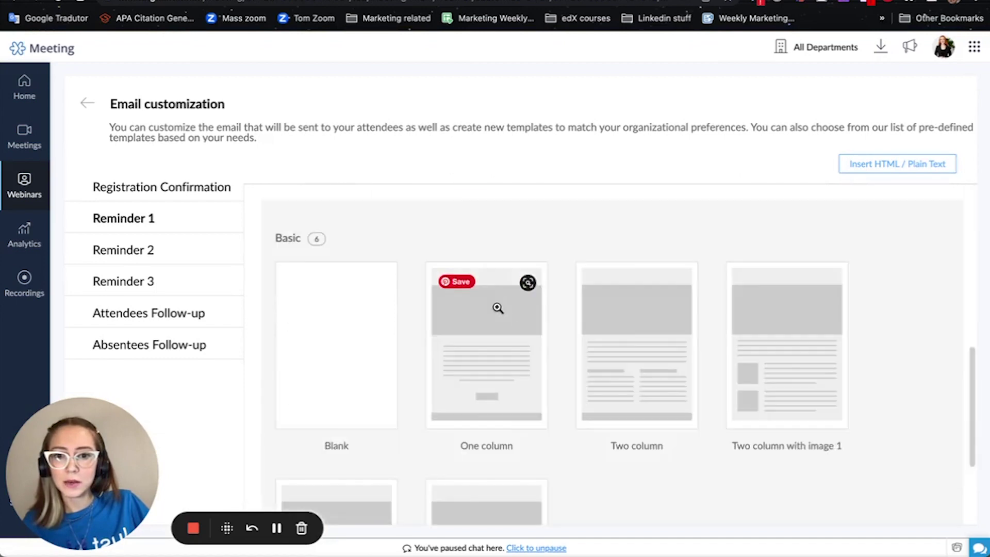
scroll(522, 352, "up", 10)
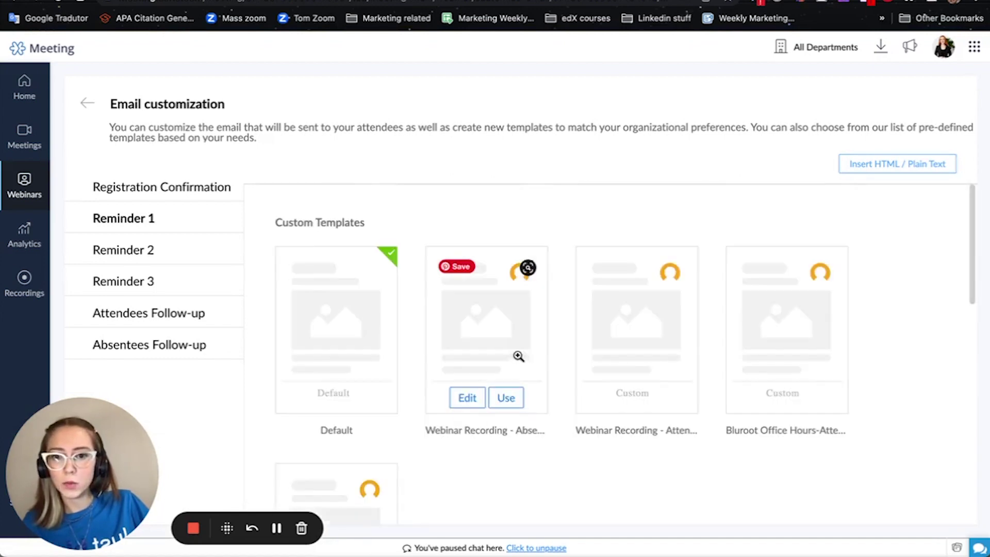
left_click(88, 105)
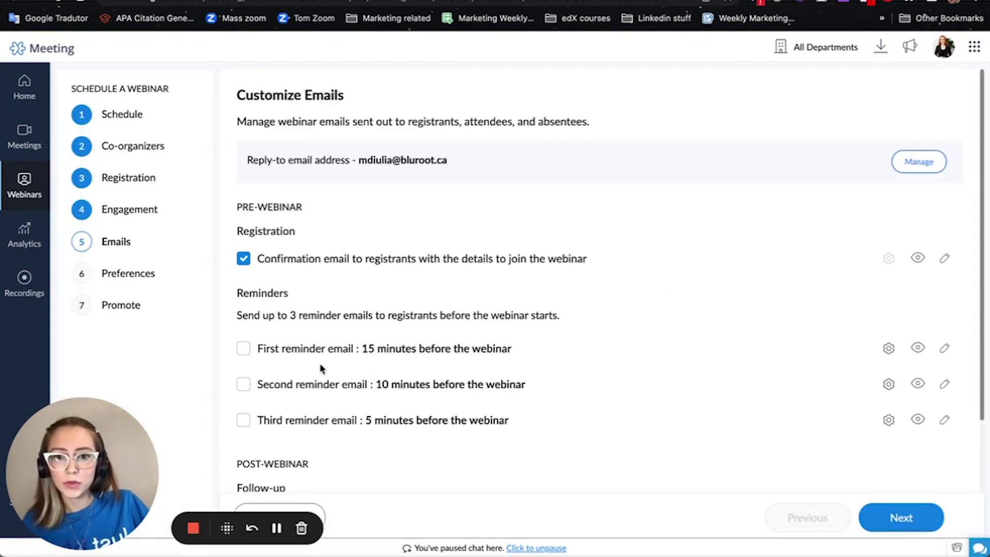
Check the Reminder 1 send-time options and close them unchanged
left_click(889, 348)
left_click(577, 103)
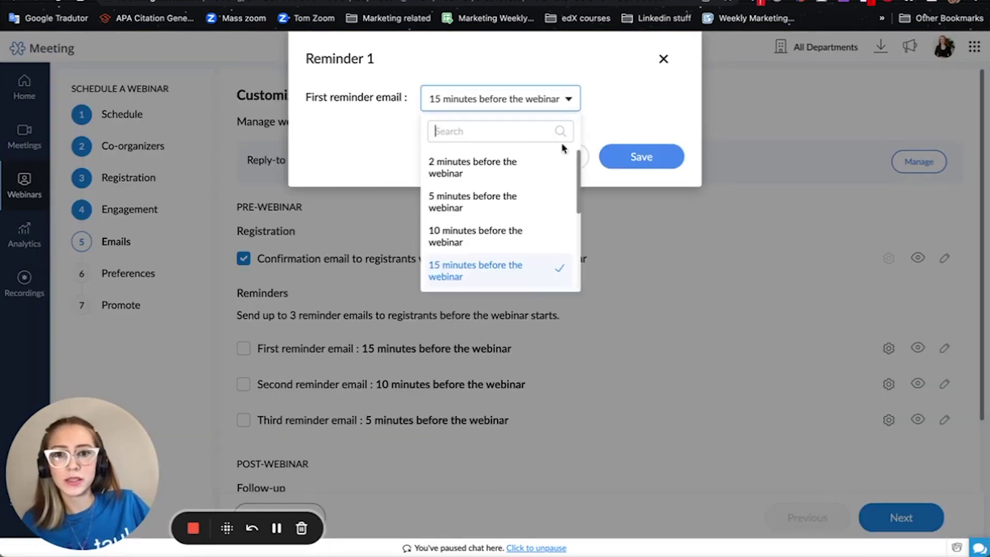
scroll(555, 201, "down", 3)
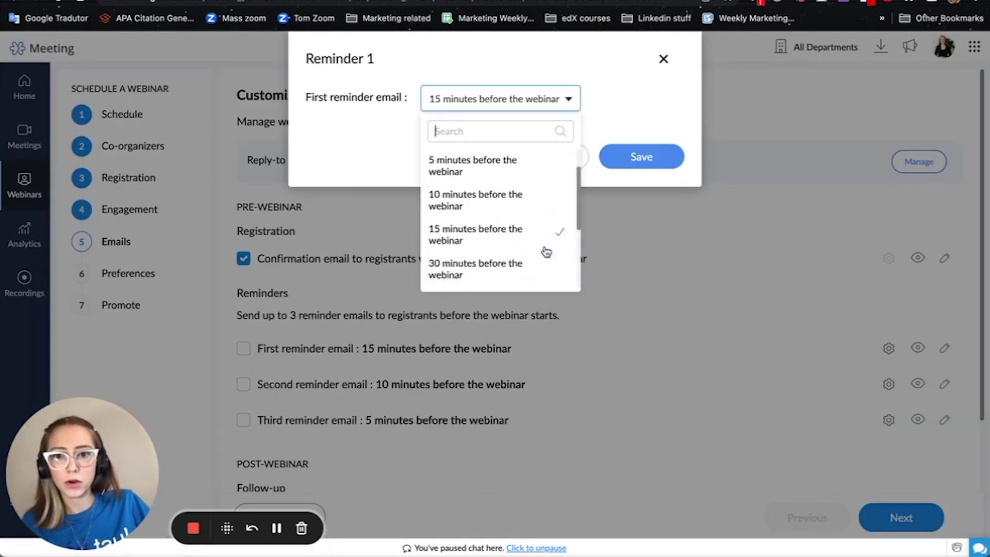
scroll(544, 248, "up", 1)
scroll(537, 194, "down", 5)
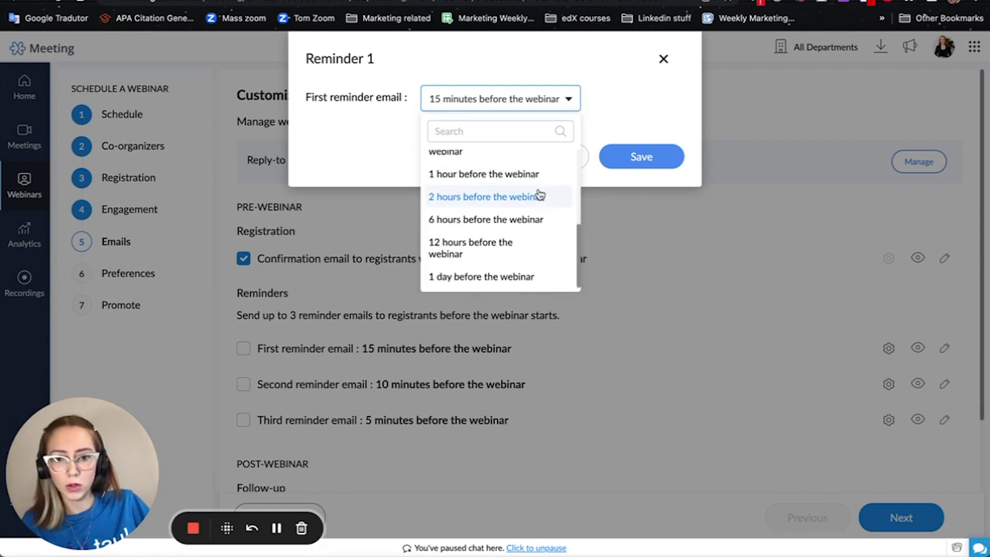
left_click(645, 108)
left_click(663, 59)
Preview the attendee thank-you and absentee follow-up e-mails
scroll(621, 337, "down", 2)
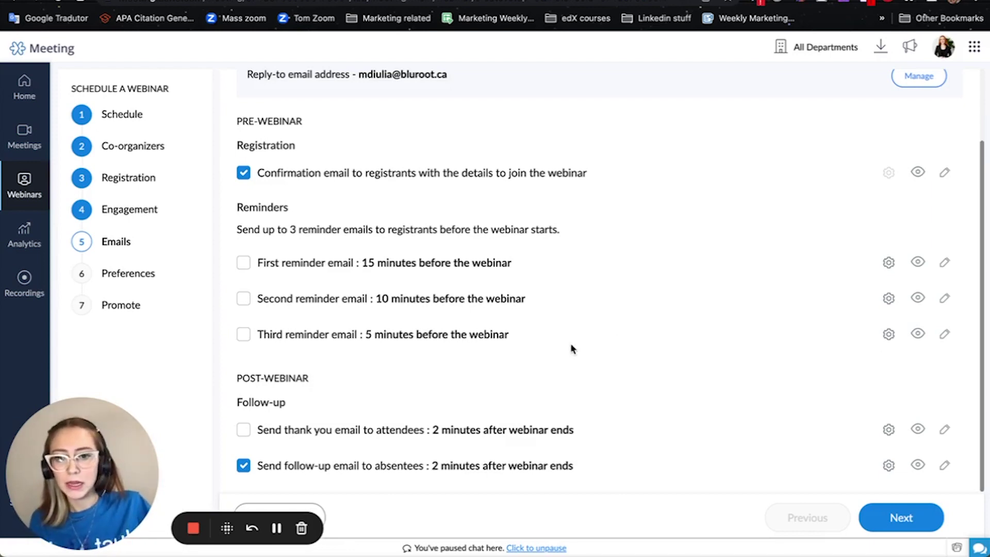
left_click(919, 431)
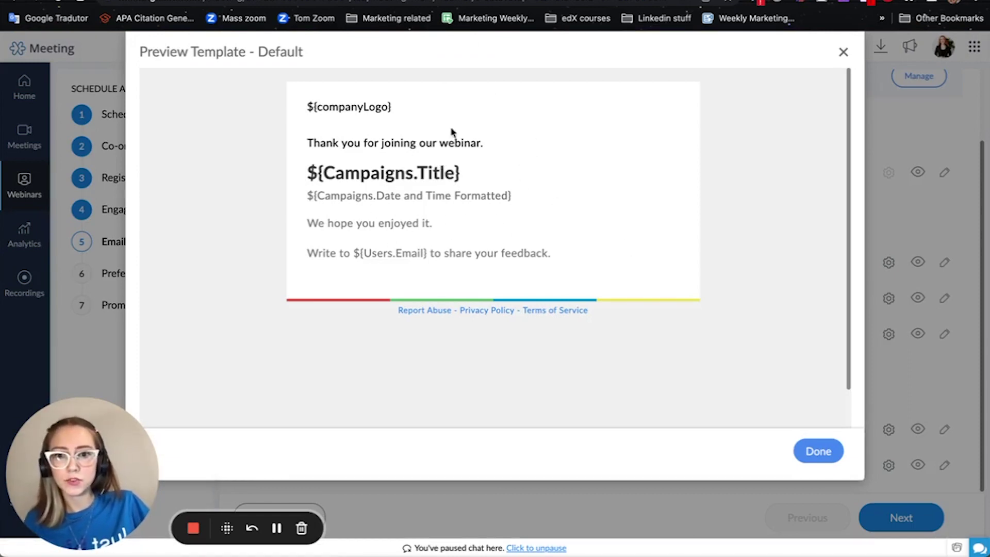
left_click(843, 52)
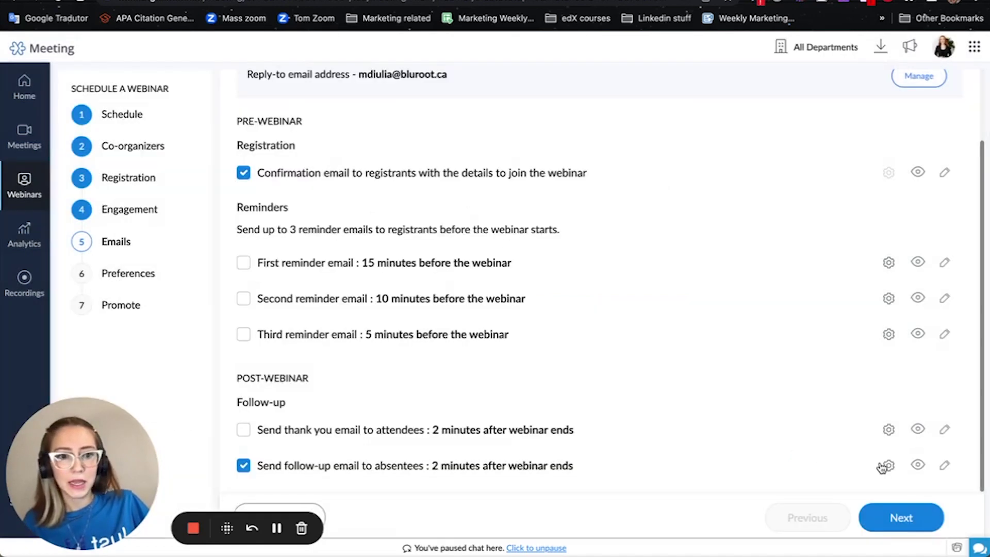
left_click(918, 465)
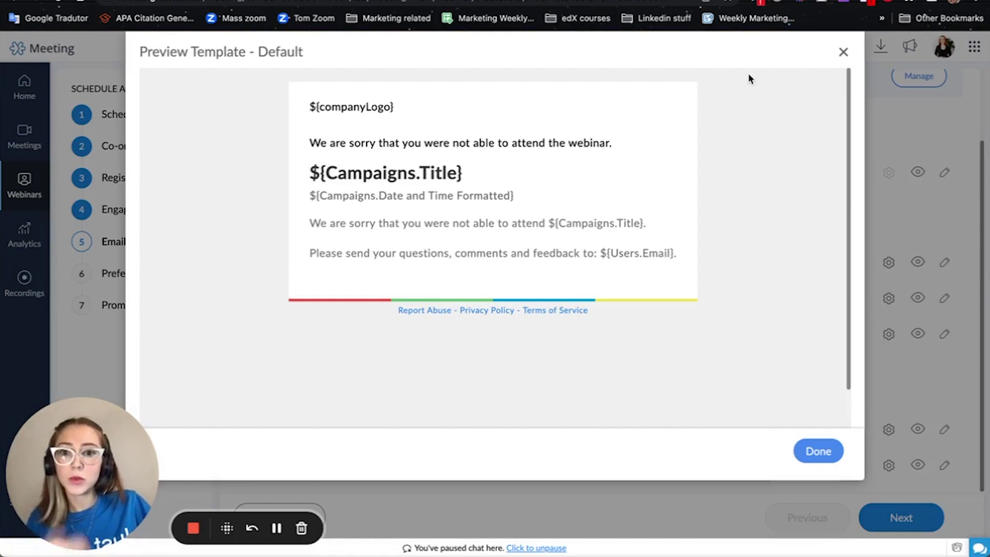
left_click(843, 53)
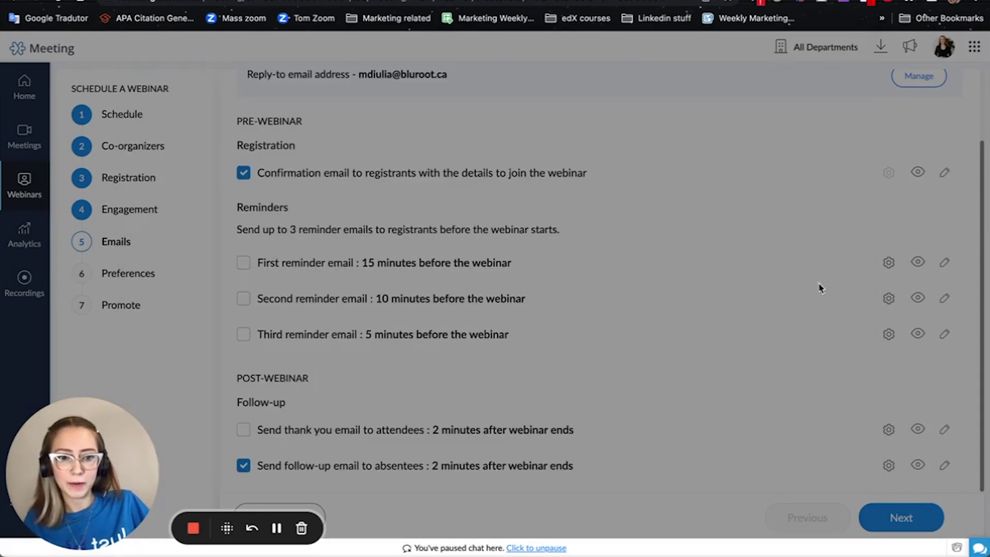
Leave the first reminder e-mail switched off and continue to Preferences
left_click(242, 264)
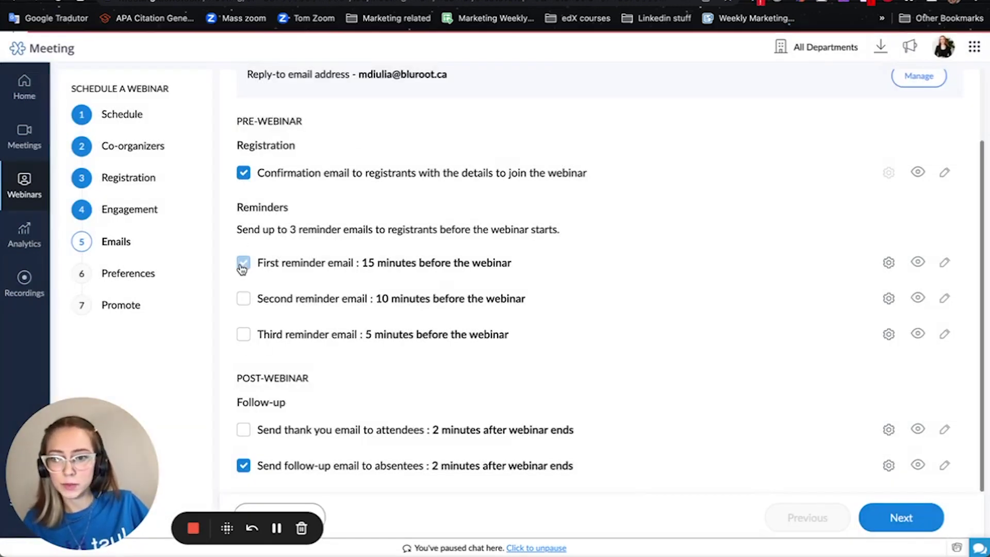
left_click(243, 264)
left_click(243, 264)
left_click(243, 267)
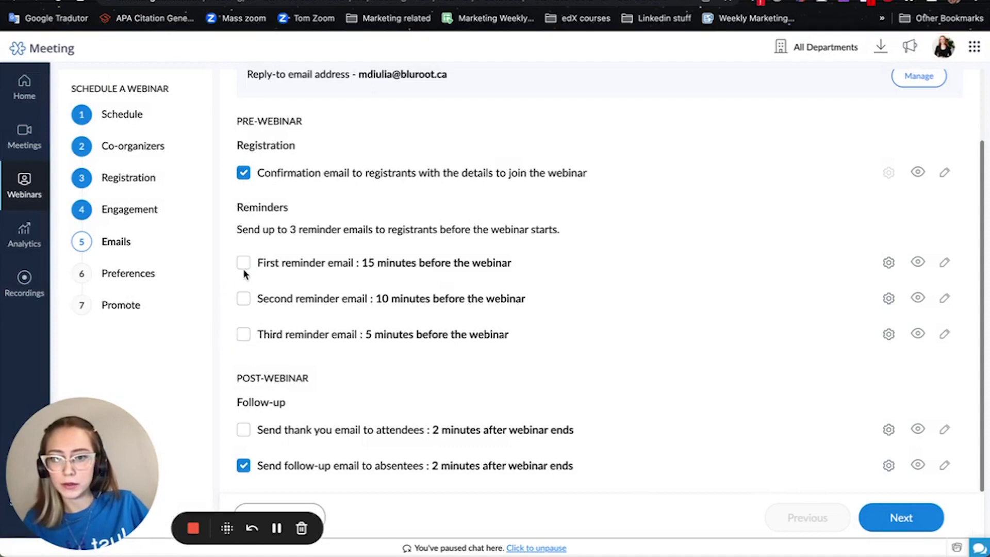
scroll(620, 348, "up", 2)
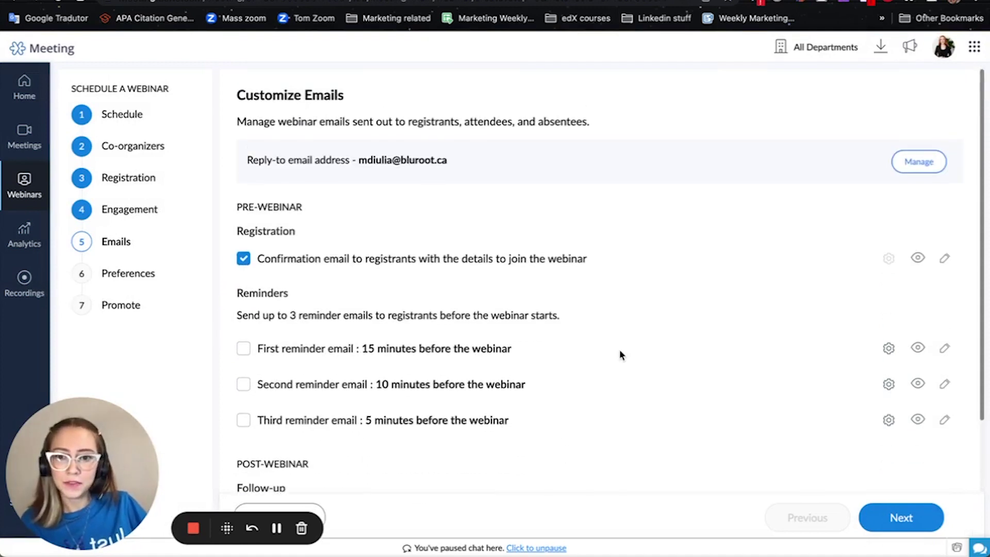
scroll(620, 348, "down", 2)
left_click(884, 517)
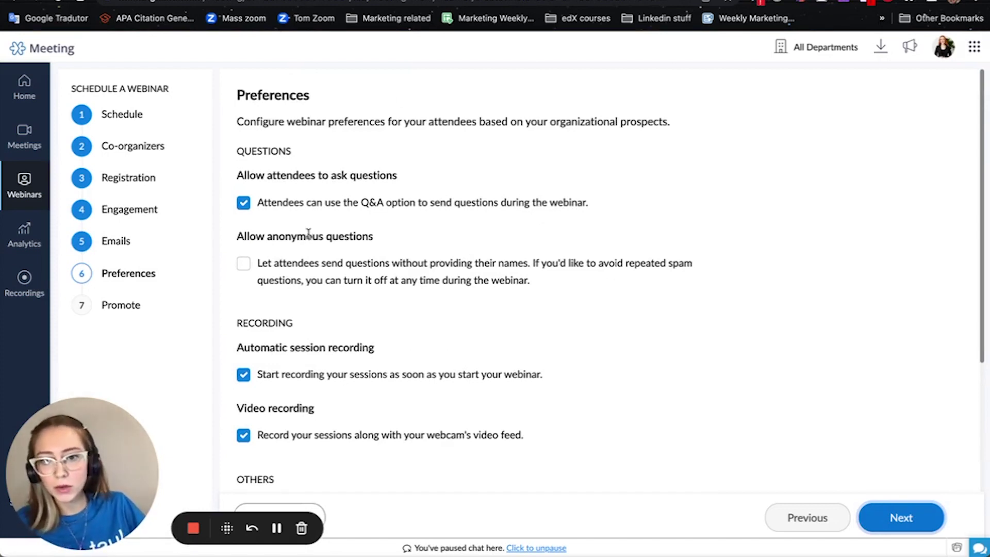
left_click(245, 265)
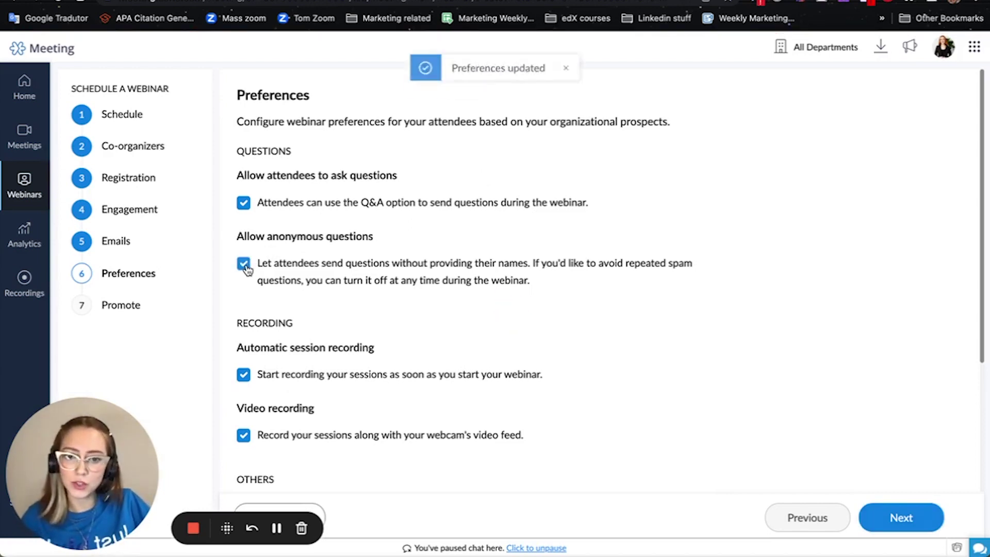
left_click(245, 265)
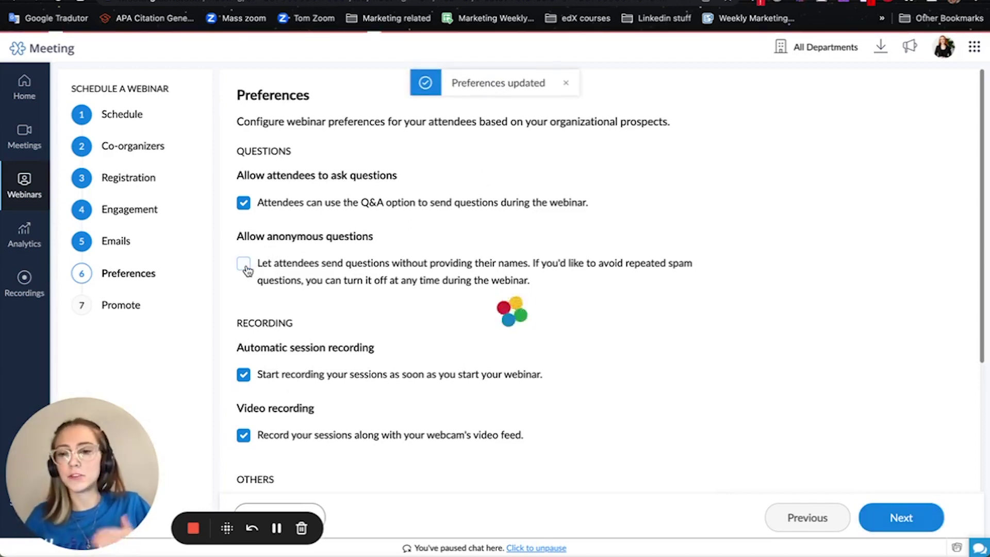
scroll(376, 334, "down", 4)
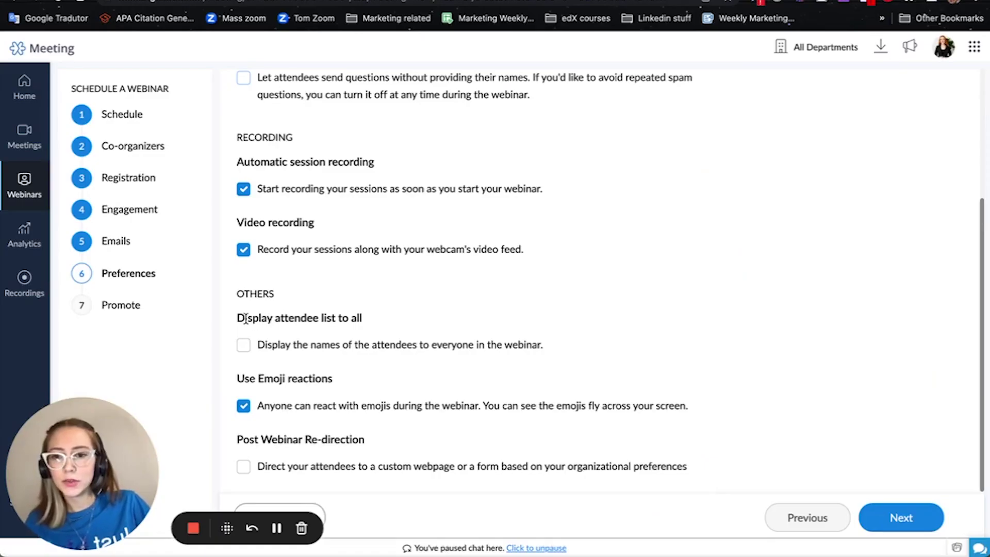
left_click_drag(238, 315, 359, 337)
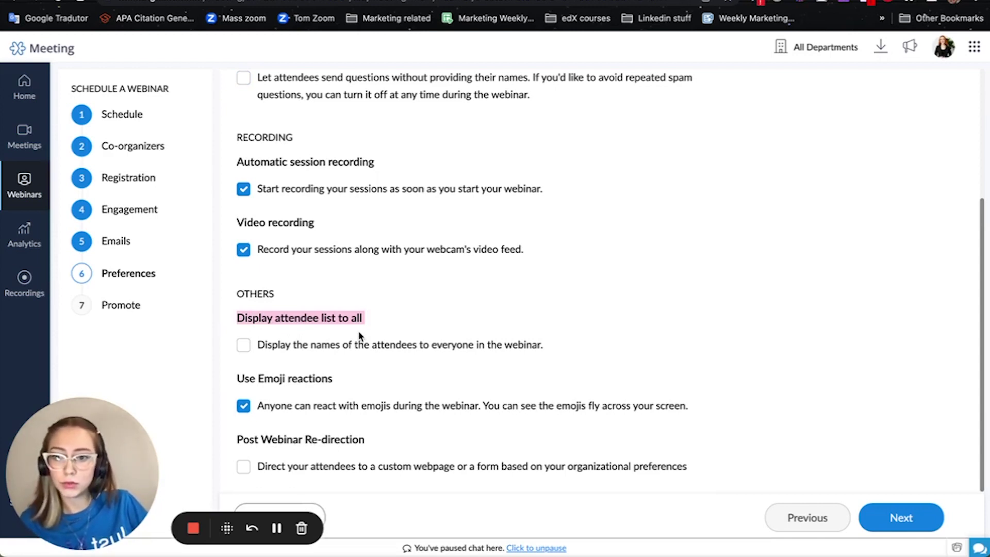
left_click(371, 322)
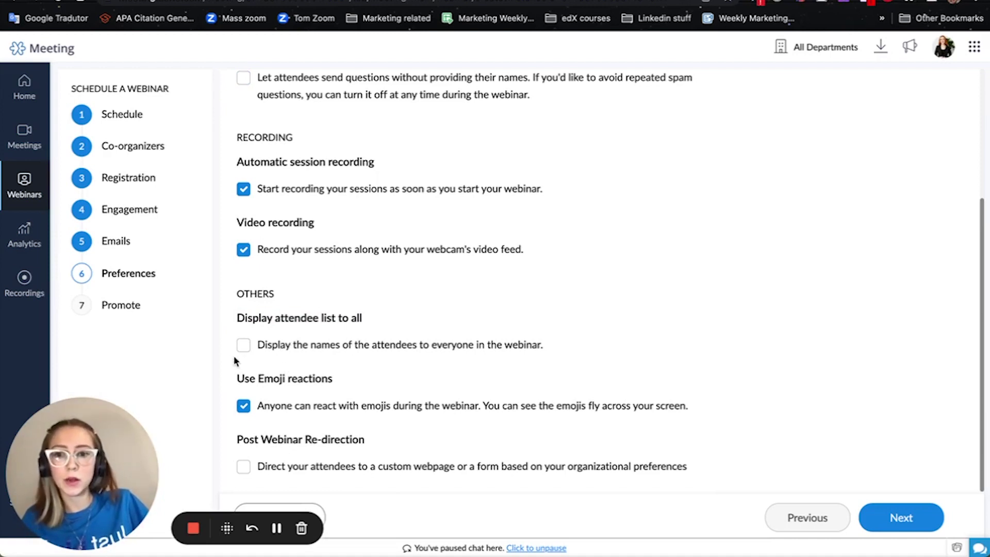
Display the attendee list to all and set the post-webinar redirect link to bluroot.ca
left_click(244, 346)
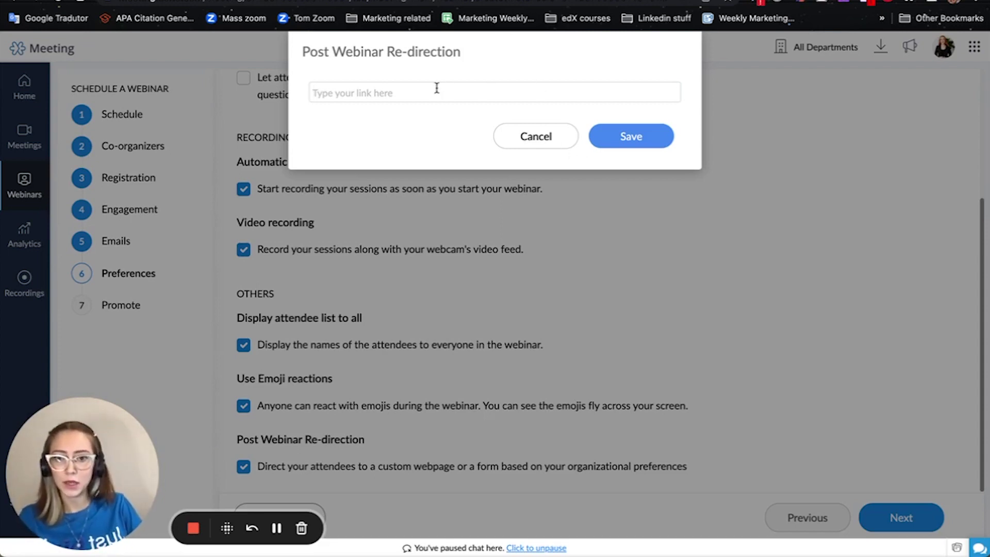
type("blur")
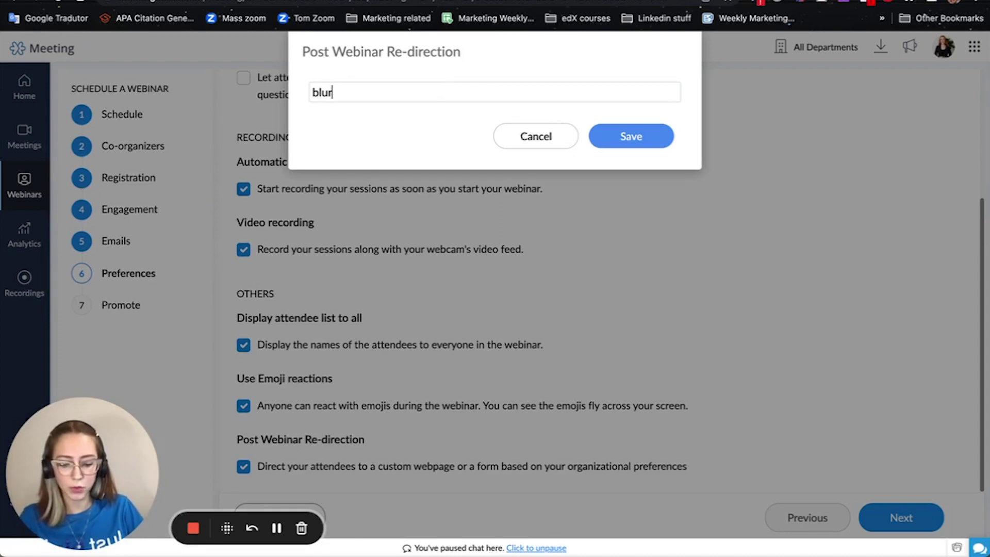
type("oot.ca")
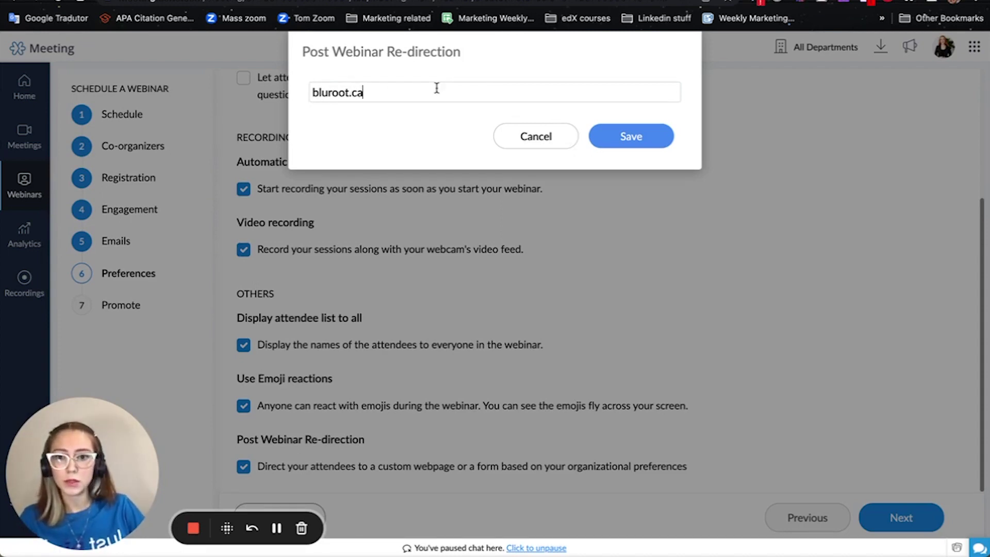
left_click(617, 137)
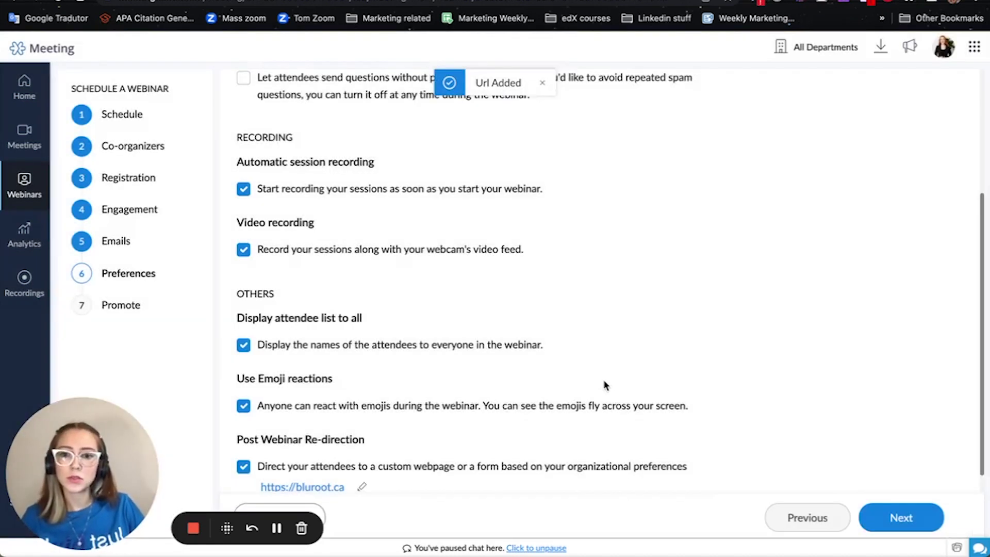
scroll(603, 385, "down", 1)
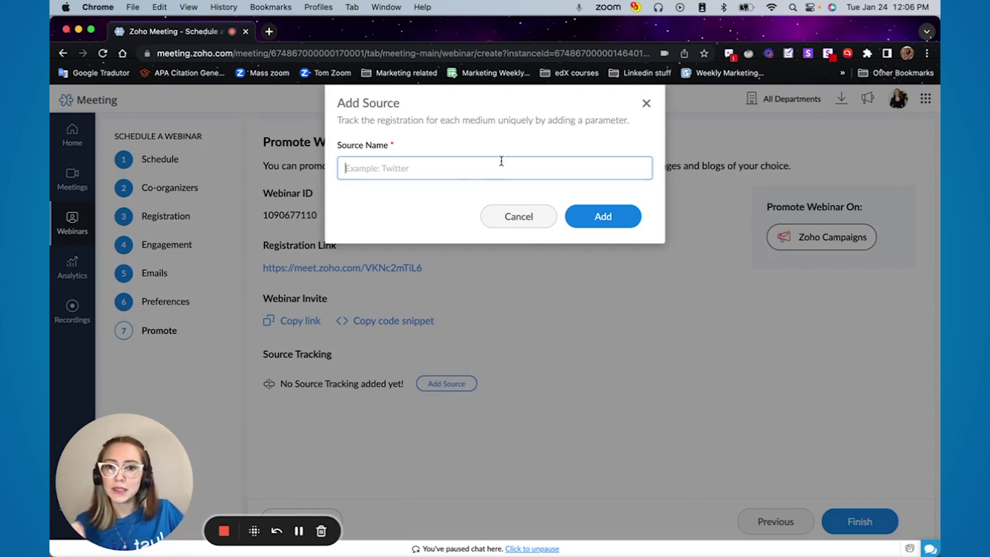
Name the new registration tracking source Campaigns
left_click(464, 173)
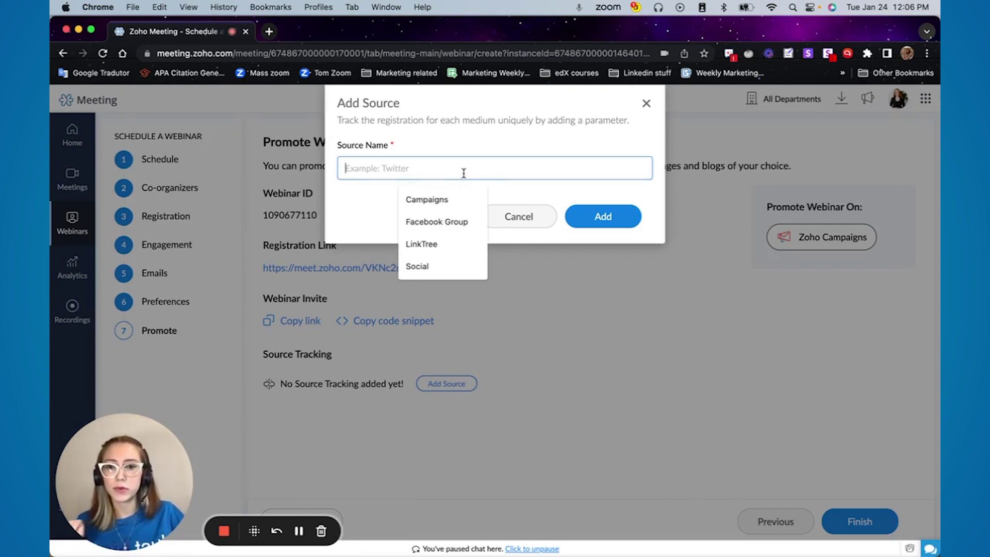
left_click(449, 200)
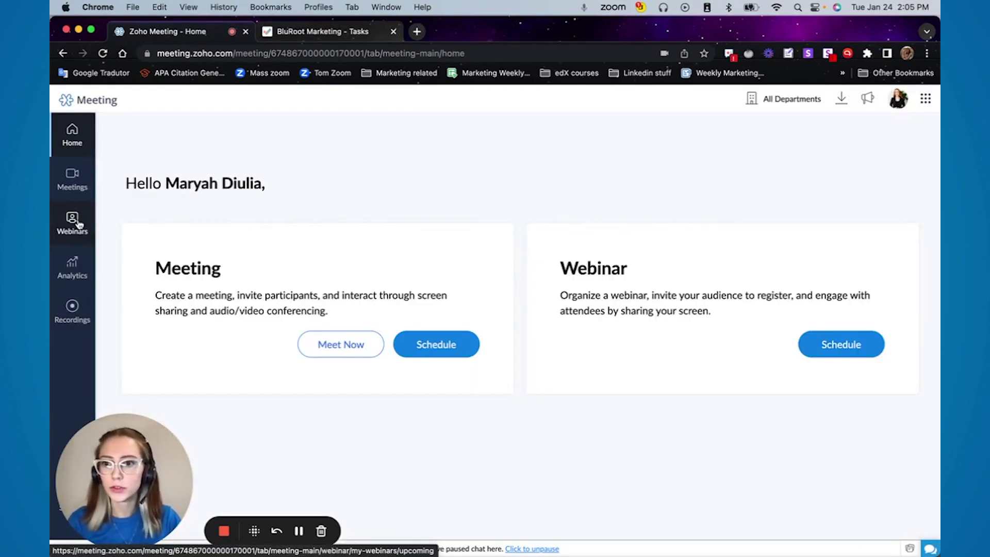
Open a past webinar's details from the Webinars list and scroll down to its Source Tracking section
left_click(75, 222)
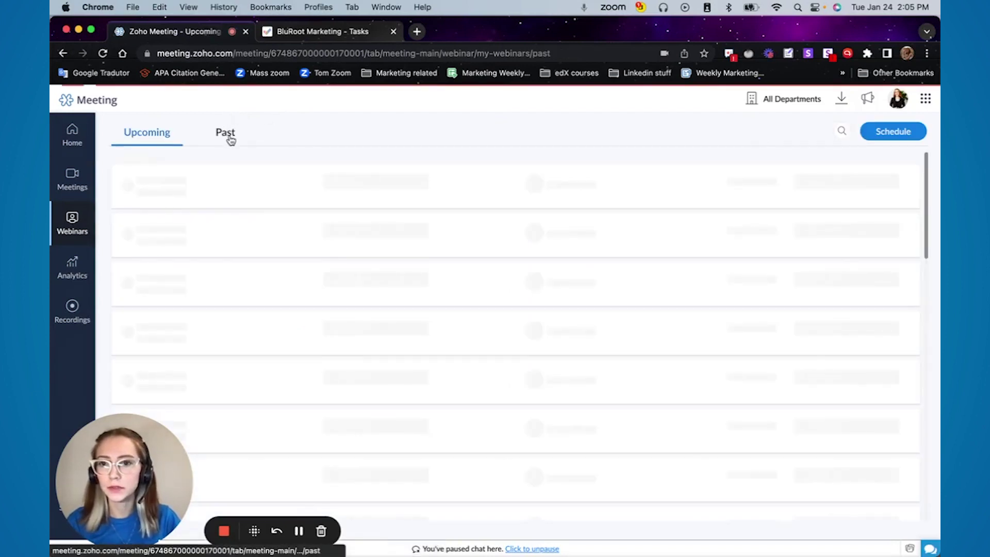
left_click(226, 133)
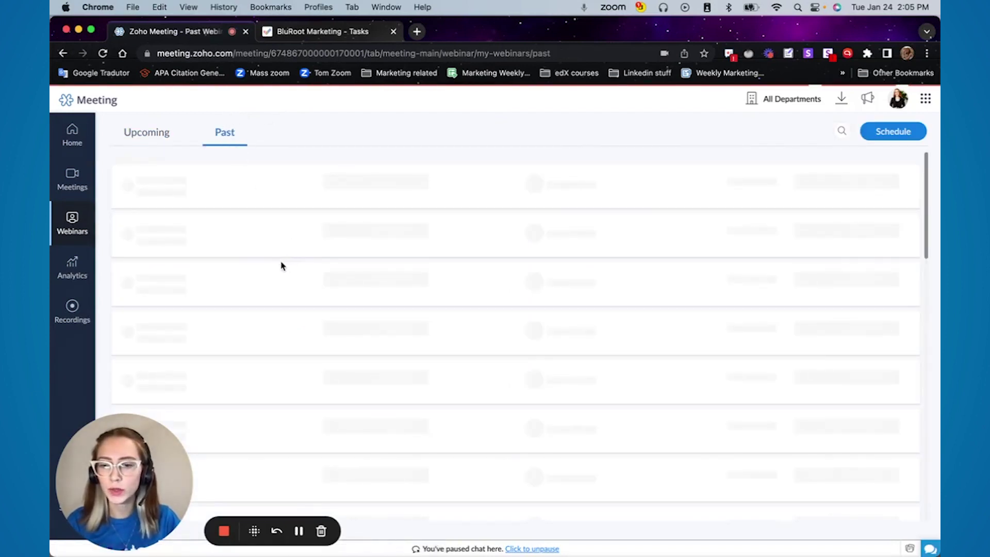
scroll(280, 296, "down", 10)
left_click(656, 274)
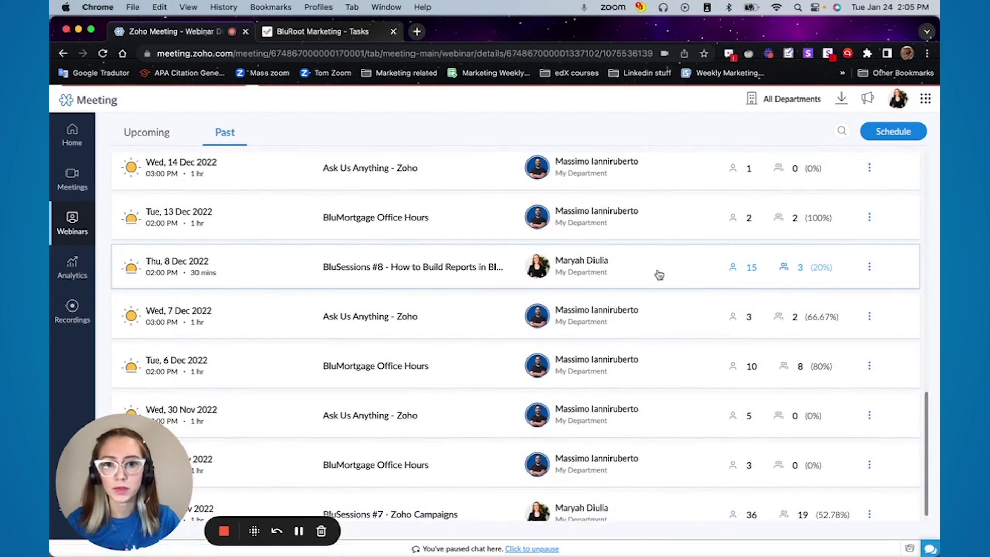
scroll(433, 348, "down", 20)
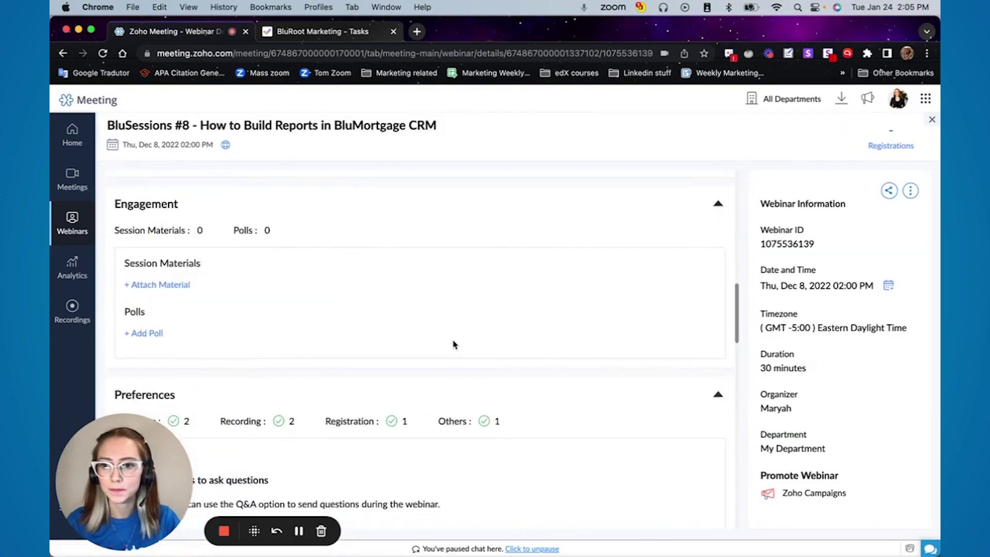
scroll(454, 345, "down", 1)
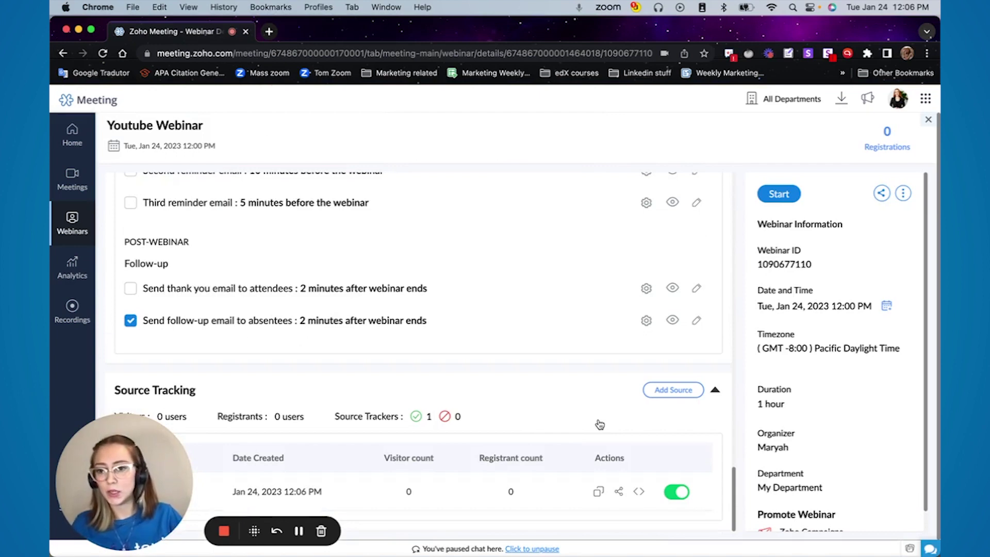
scroll(877, 397, "down", 1)
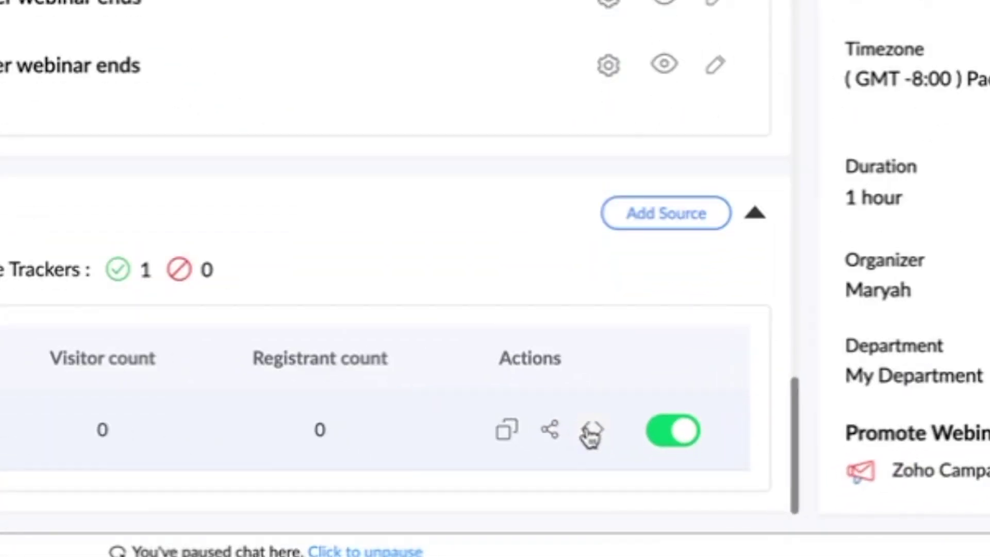
left_click(591, 432)
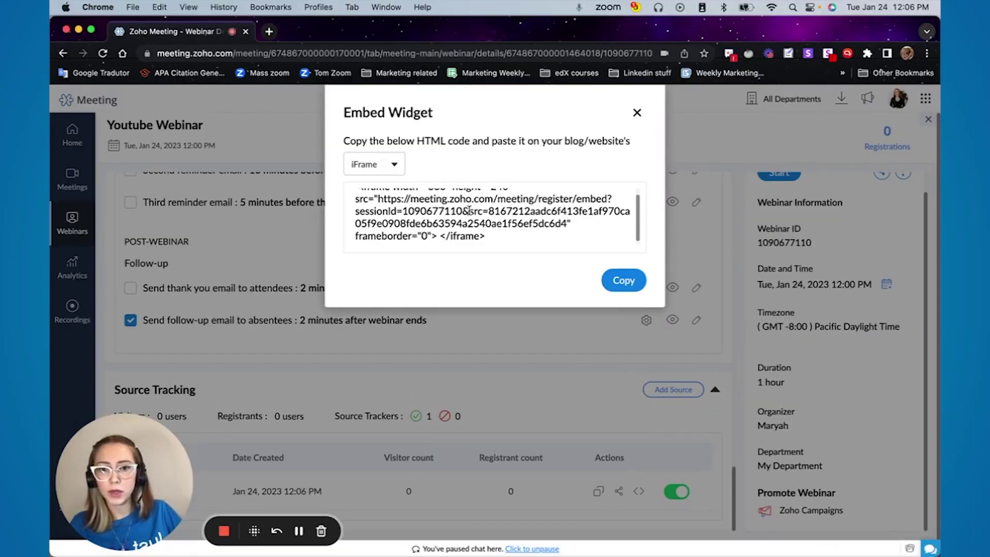
left_click(389, 165)
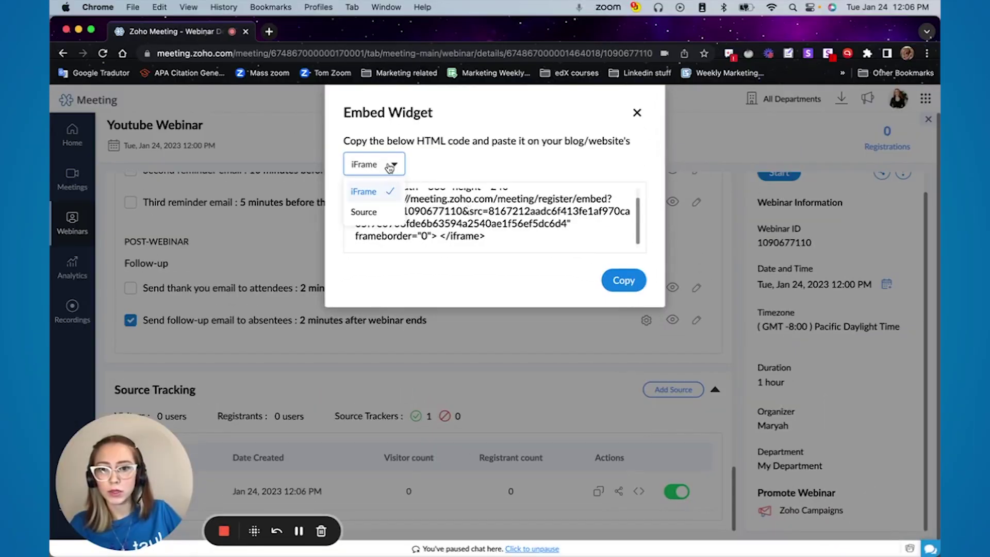
left_click(372, 212)
left_click(394, 165)
left_click(384, 190)
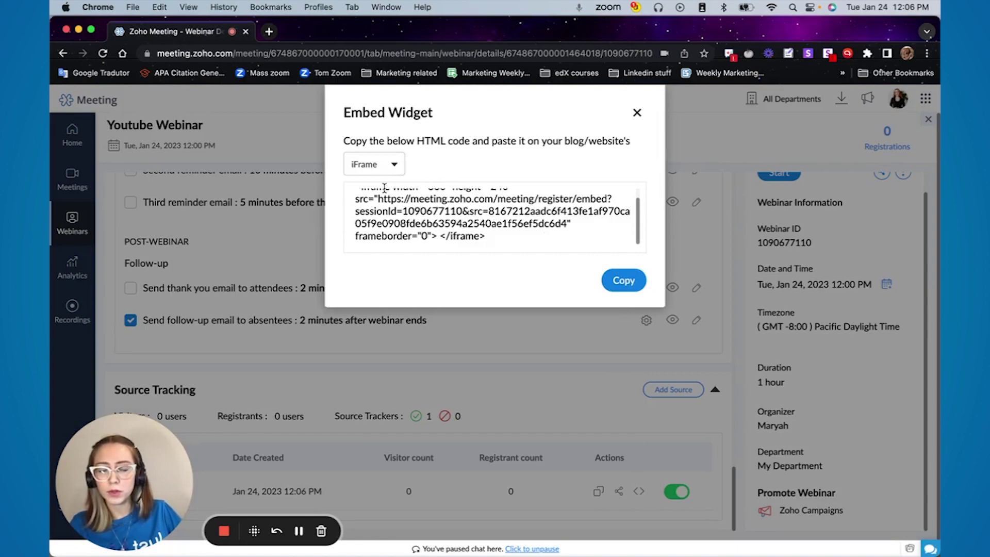
scroll(531, 221, "up", 1)
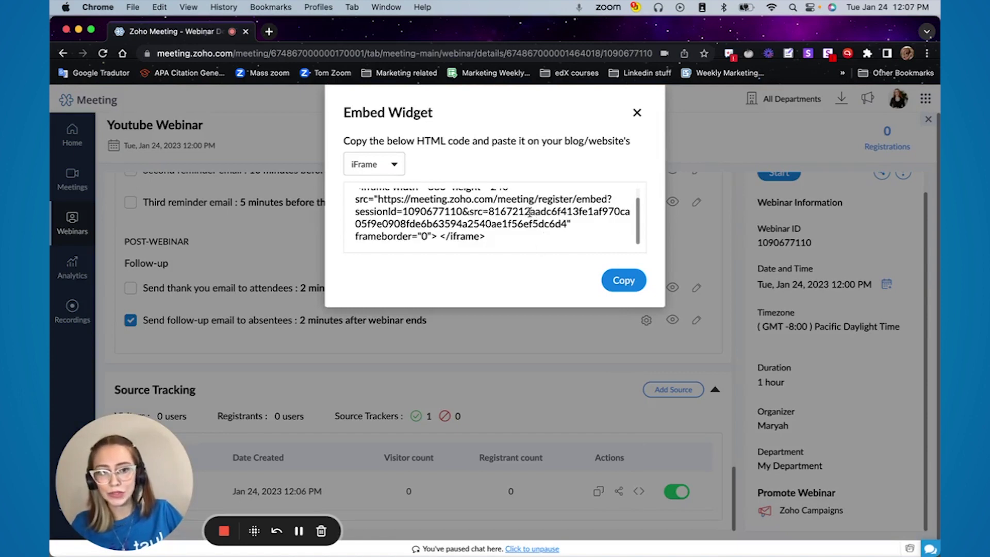
left_click(637, 113)
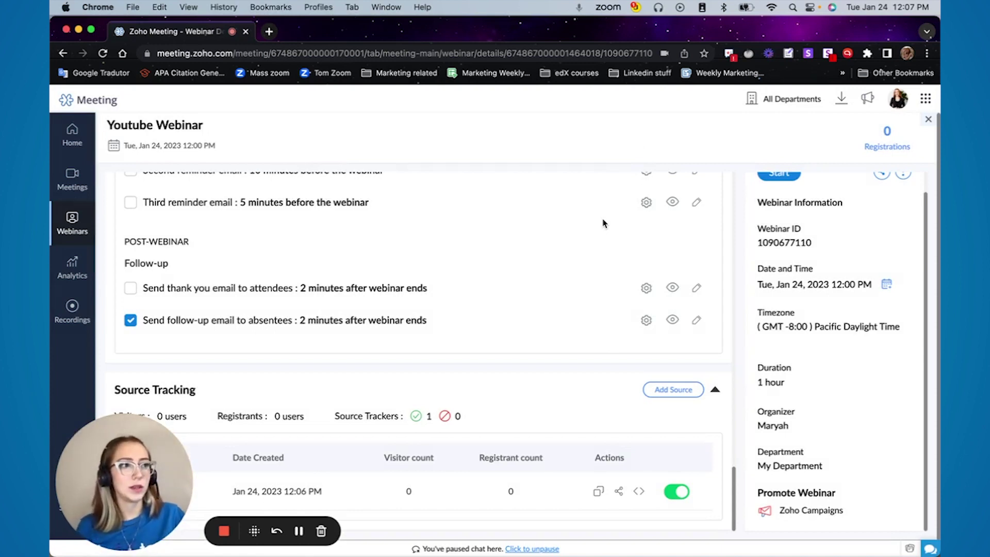
Edit the 'Send thank you email to attendees' follow-up to bring up its email templates
scroll(506, 323, "up", 1)
scroll(506, 323, "down", 1)
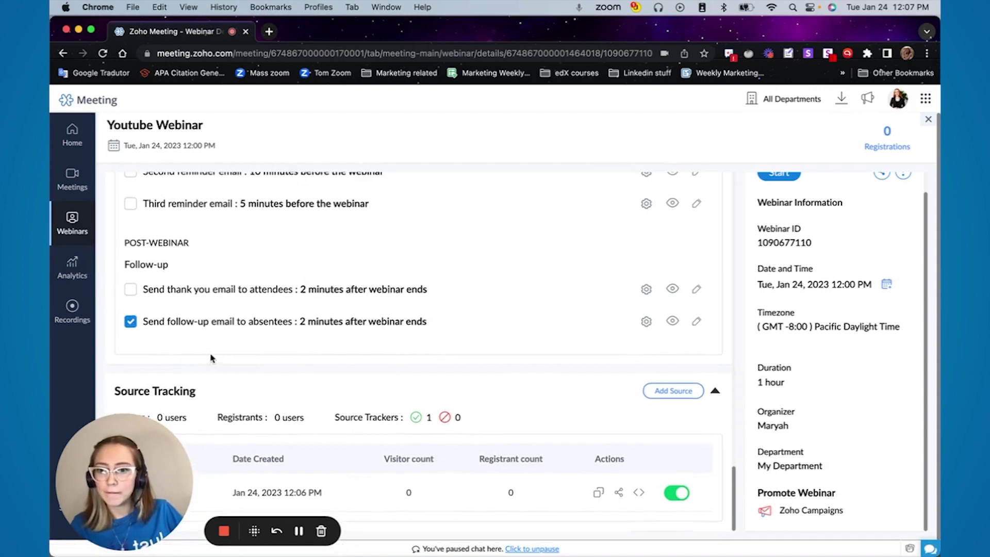
scroll(211, 358, "up", 1)
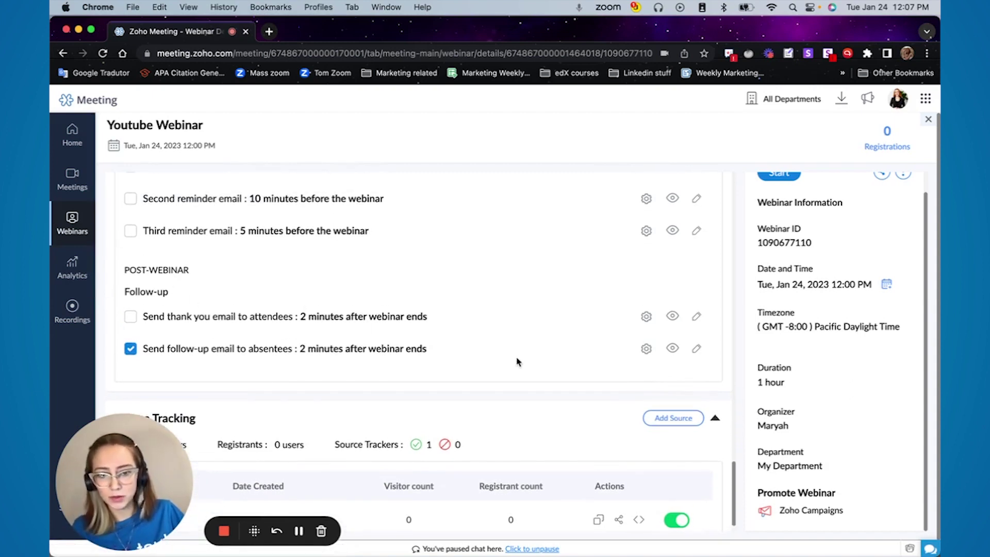
scroll(359, 330, "up", 1)
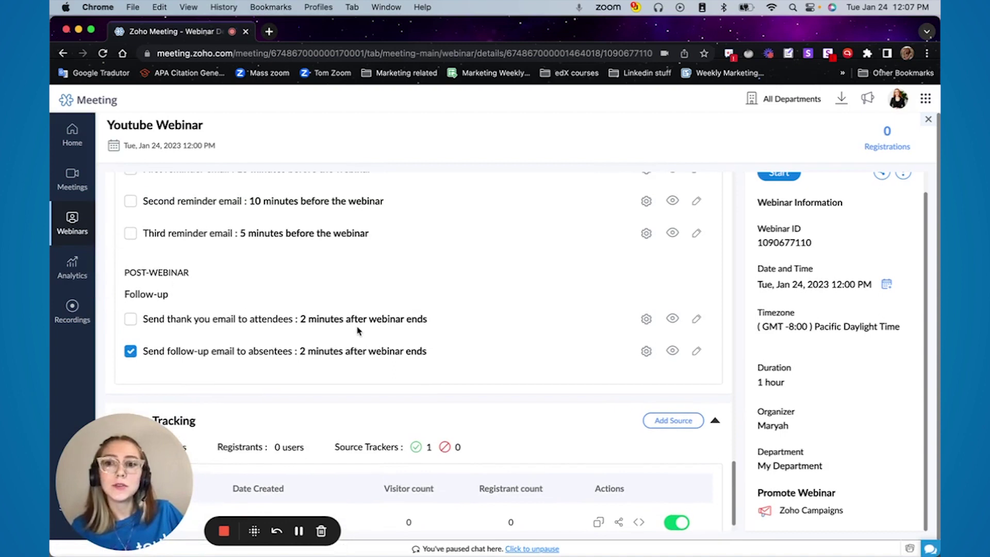
left_click(696, 324)
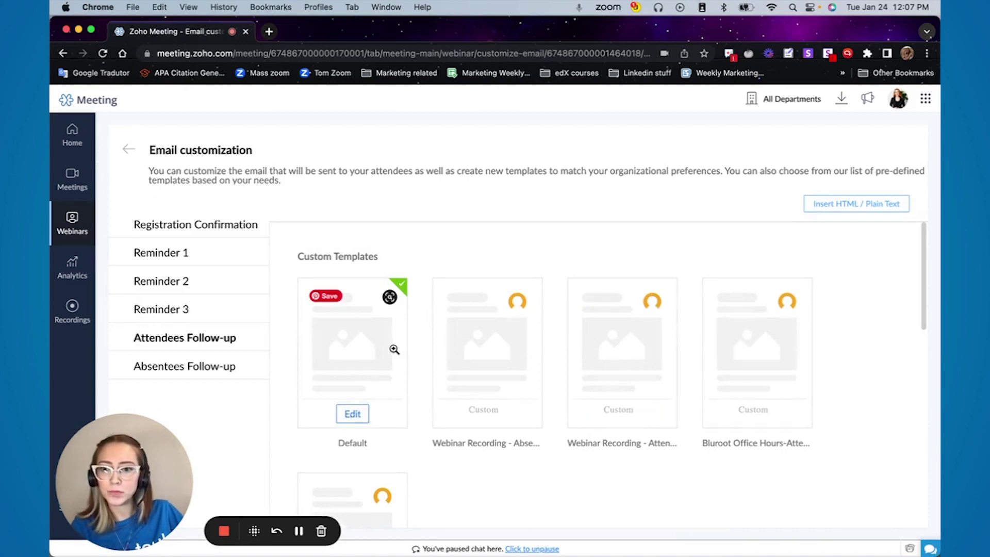
scroll(407, 356, "down", 10)
scroll(426, 364, "up", 10)
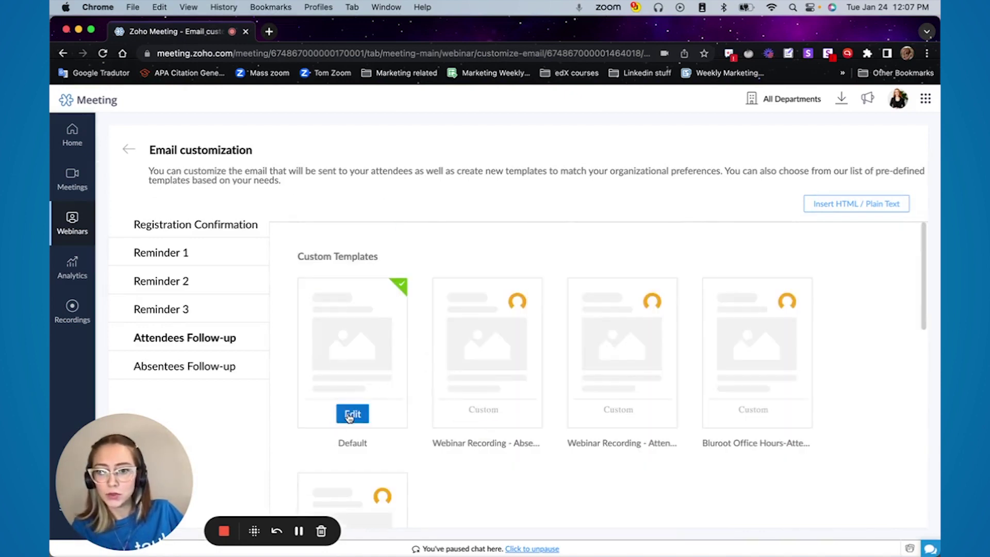
left_click(352, 415)
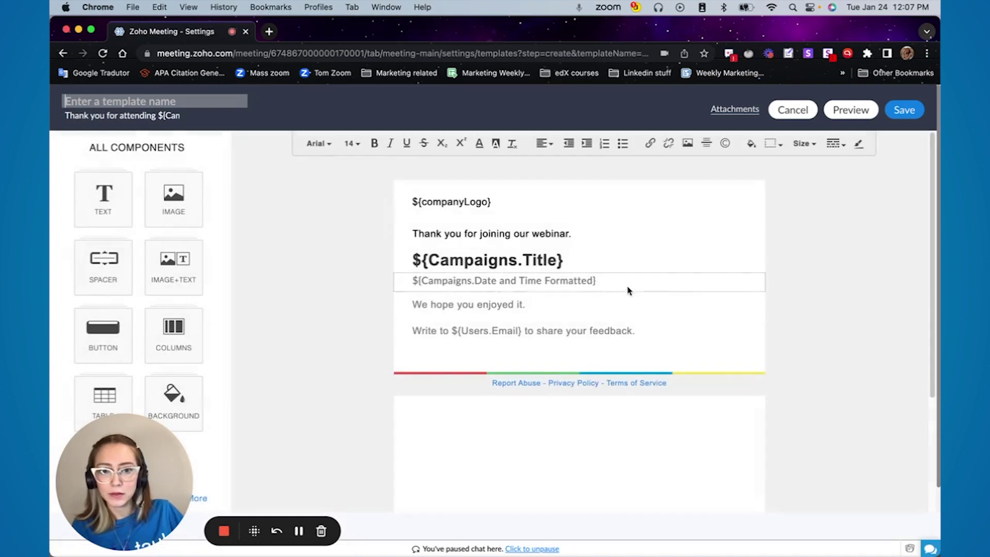
left_click(626, 284)
key("Return")
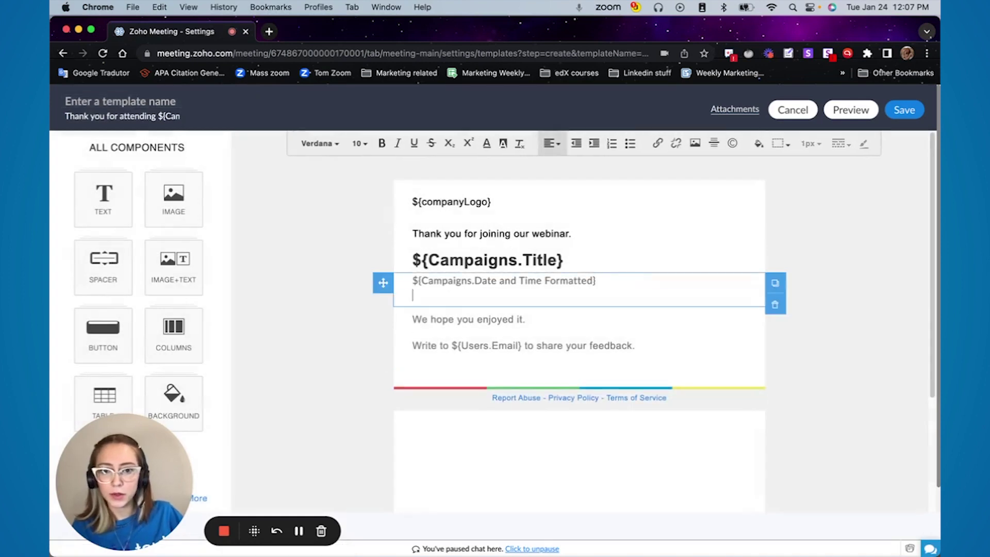
type("#")
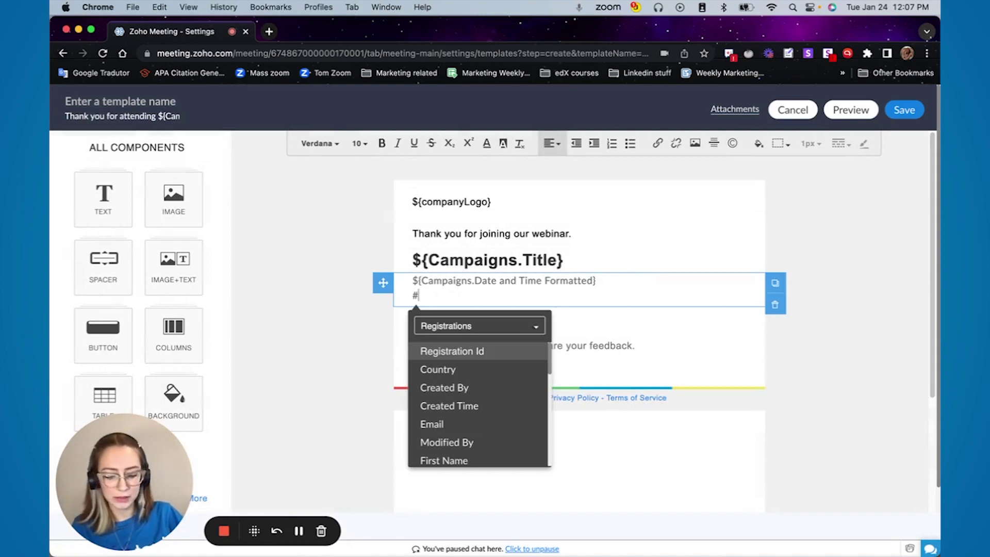
type("reco")
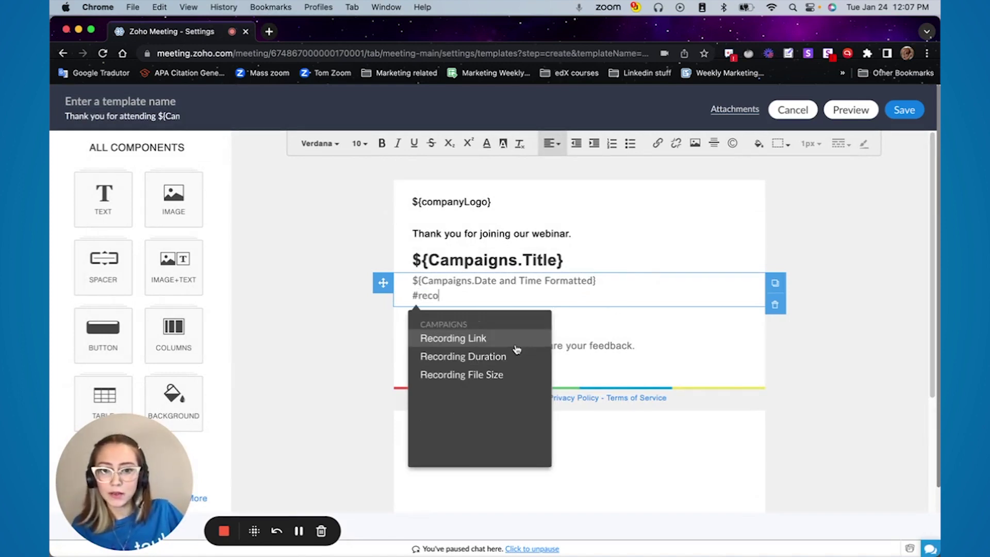
left_click(512, 343)
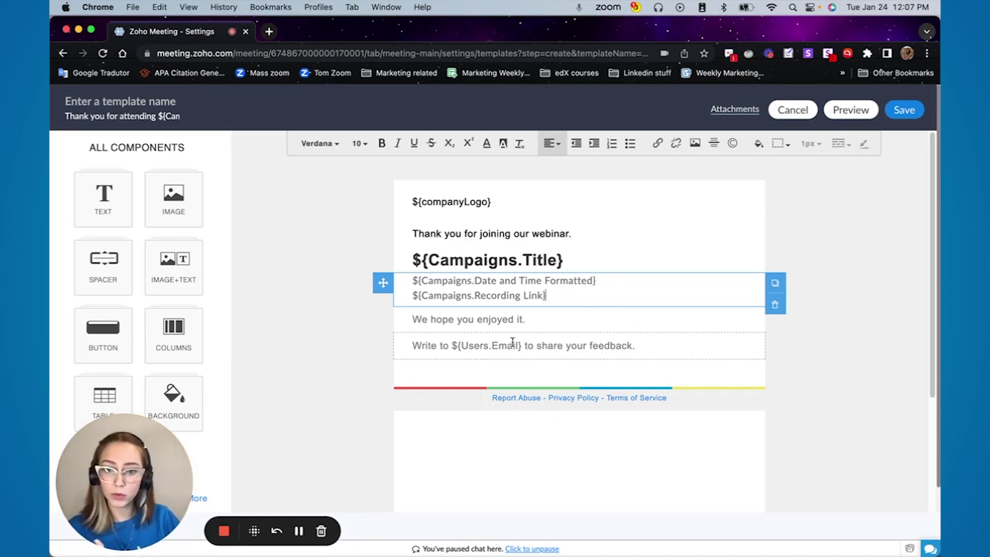
left_click(805, 111)
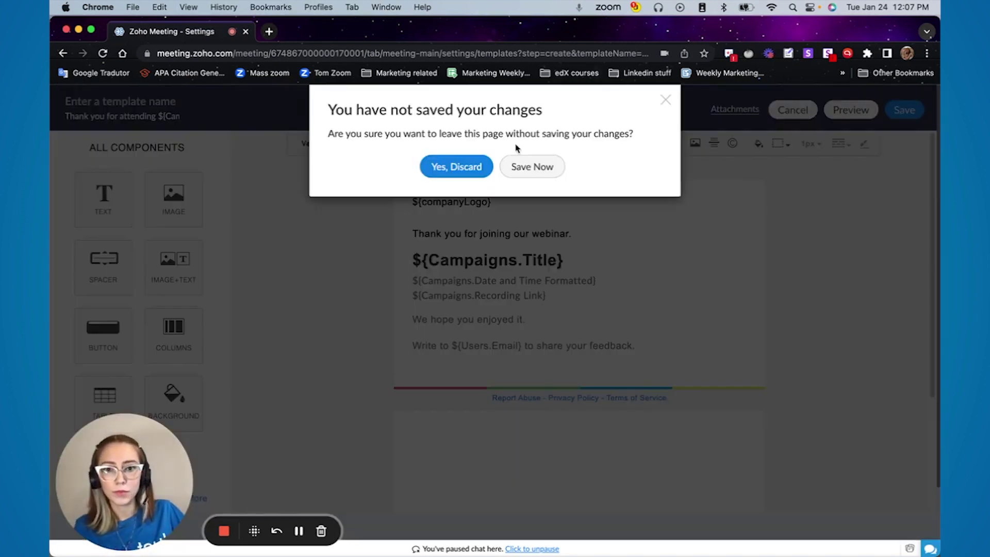
left_click(474, 170)
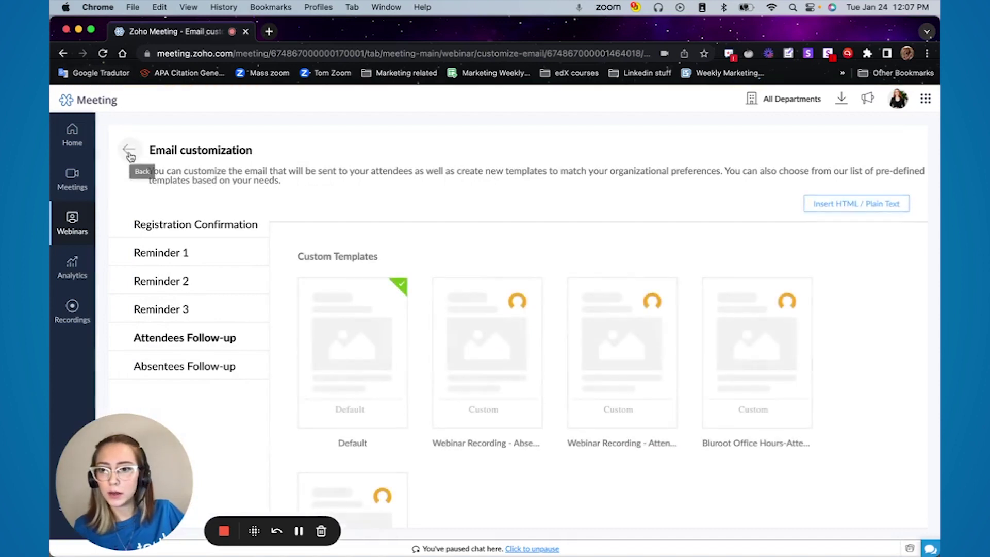
left_click(129, 152)
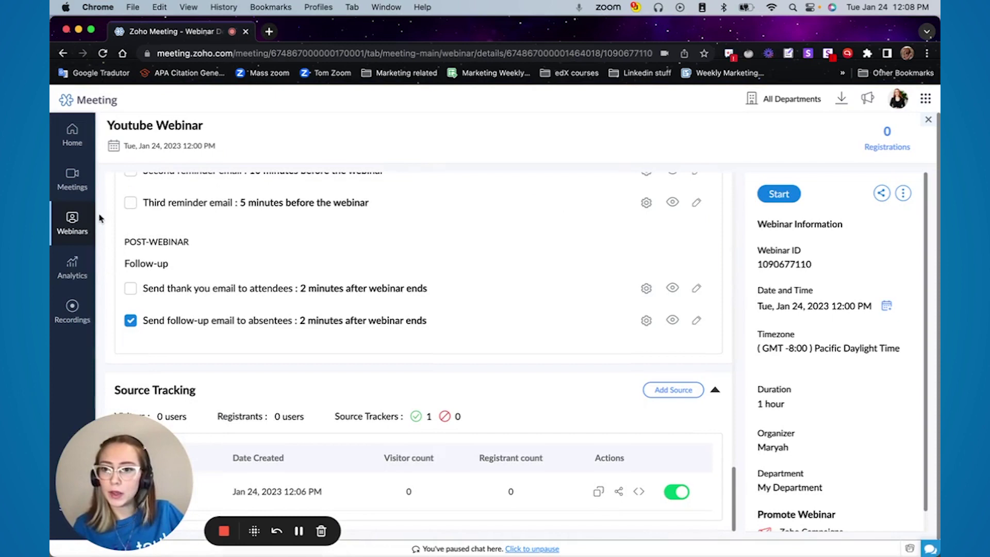
Open sharing for the Tue 24 Jan BluMortgage Office Hours recording under Webinar recordings
left_click(66, 313)
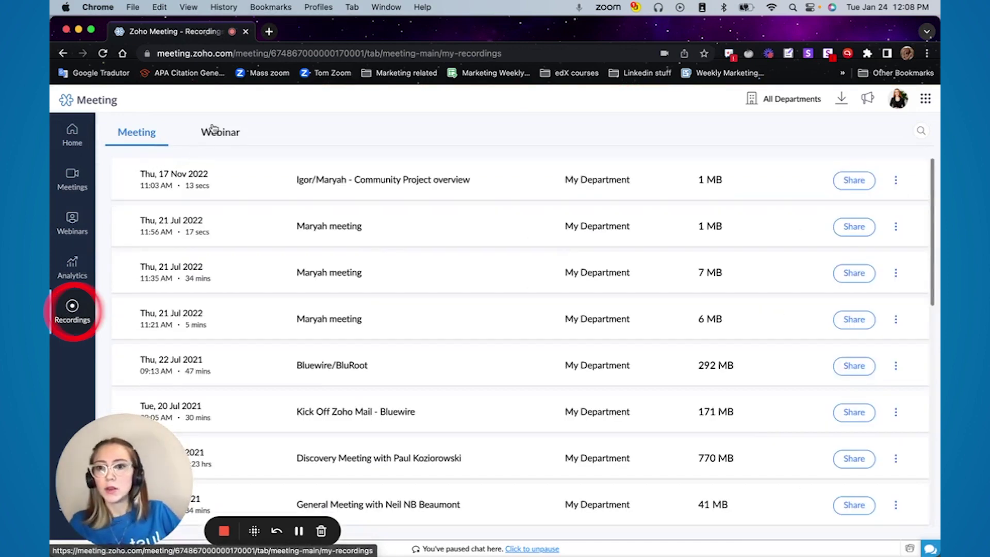
left_click(213, 130)
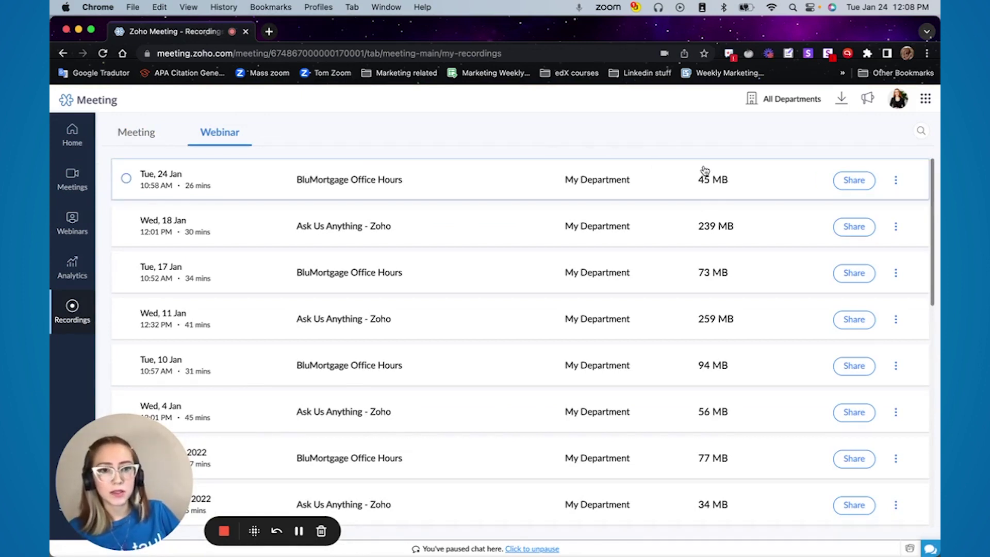
left_click(858, 180)
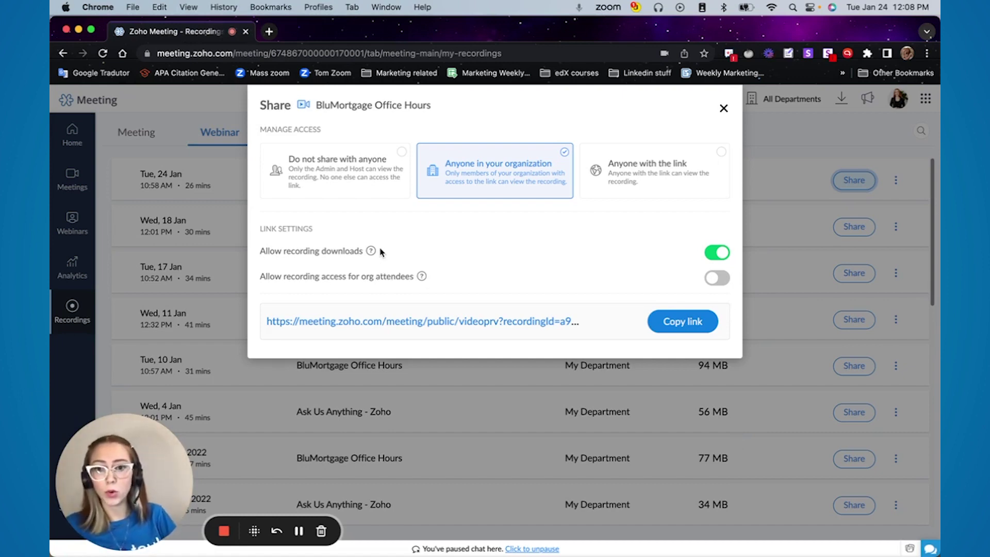
Turn on 'Allow recording access for org attendees' for this recording and close the Share dialog
mouse_move(423, 279)
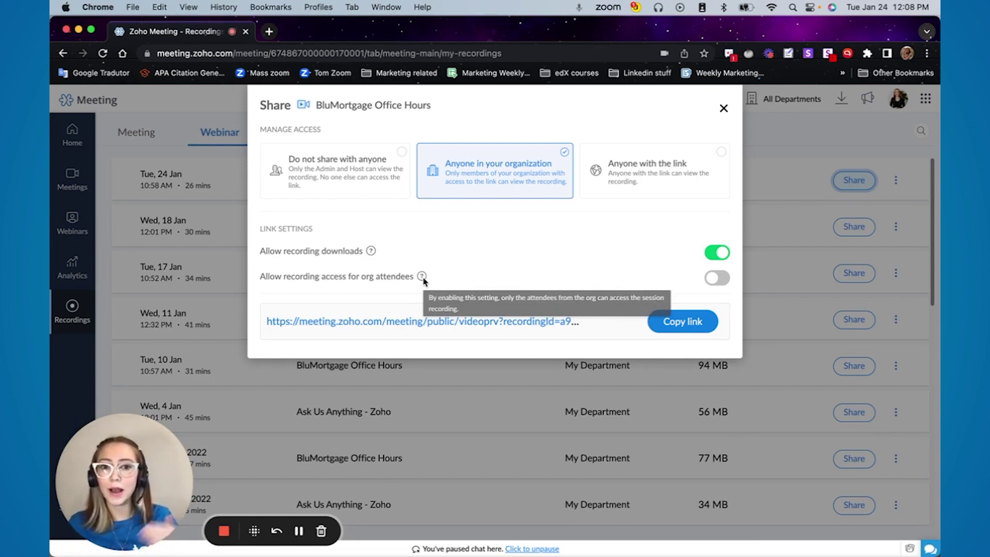
left_click(714, 278)
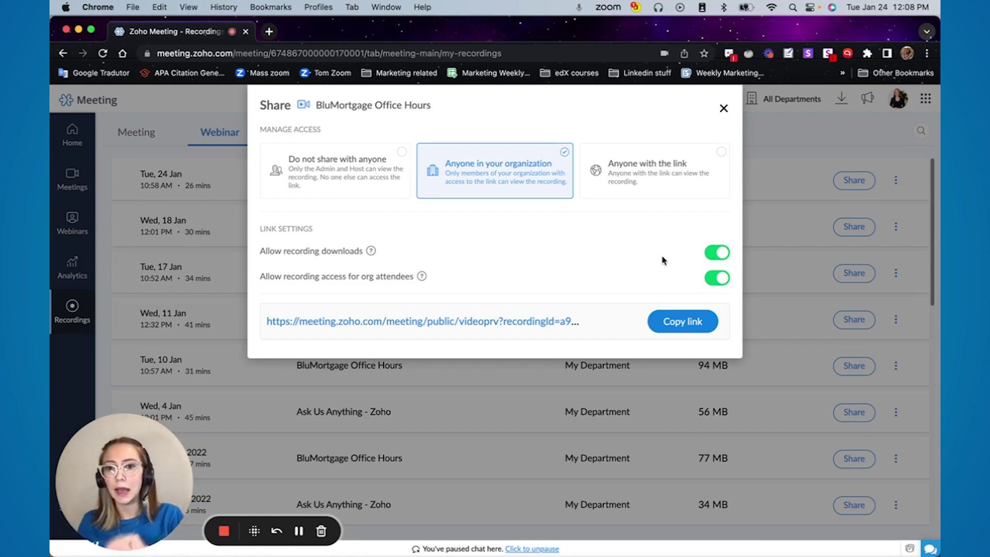
left_click(358, 367)
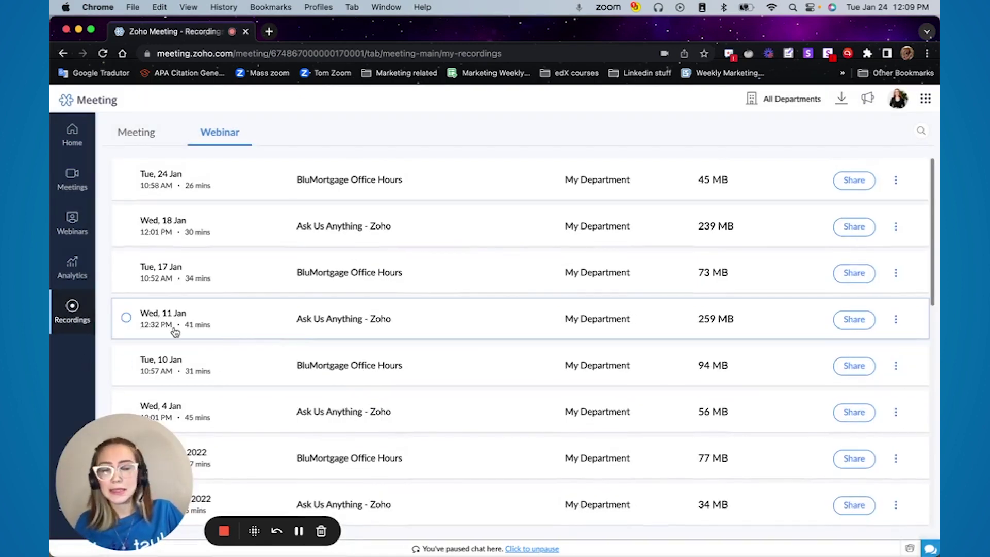
Show the webinar session analytics for the Last 365 days
left_click(89, 269)
scroll(609, 330, "down", 3)
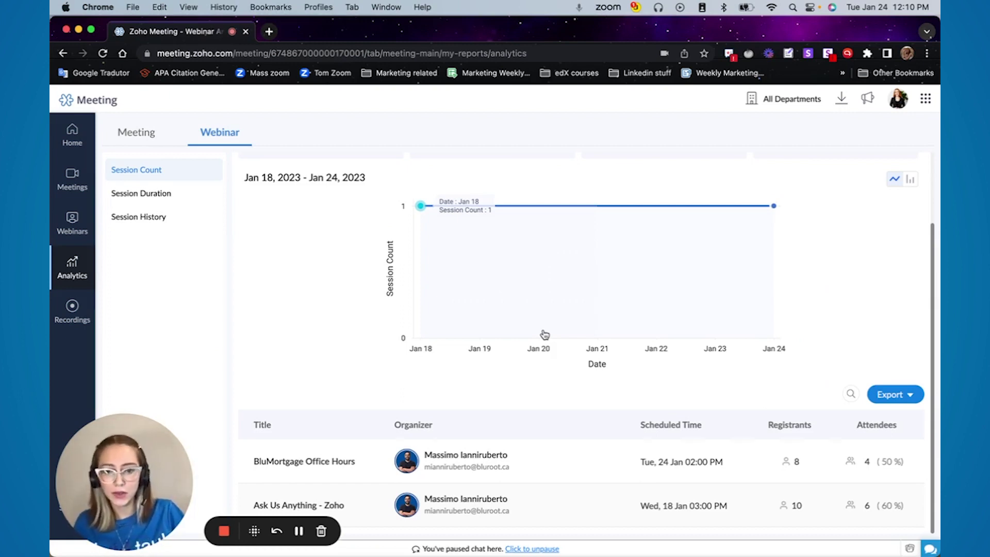
scroll(545, 334, "up", 3)
left_click(877, 173)
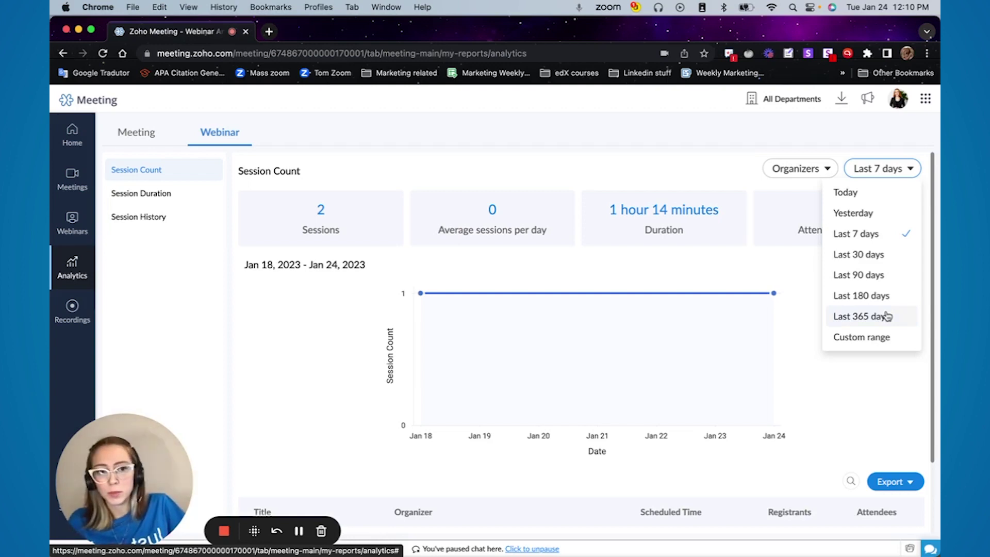
left_click(887, 316)
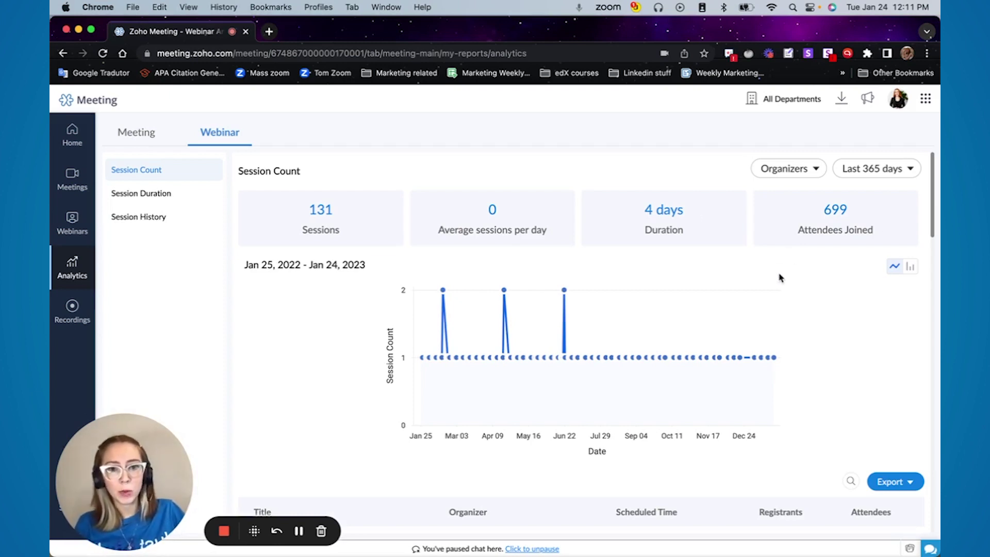
Review the analytics table and bring up the Excel or CSV export options
scroll(780, 278, "down", 1)
scroll(781, 278, "down", 3)
scroll(781, 278, "down", 15)
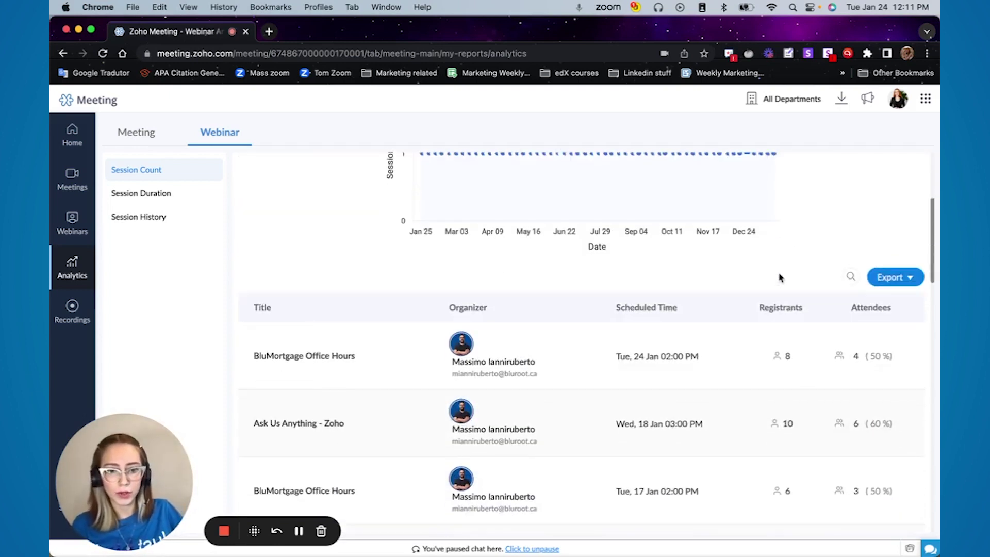
scroll(767, 370, "up", 15)
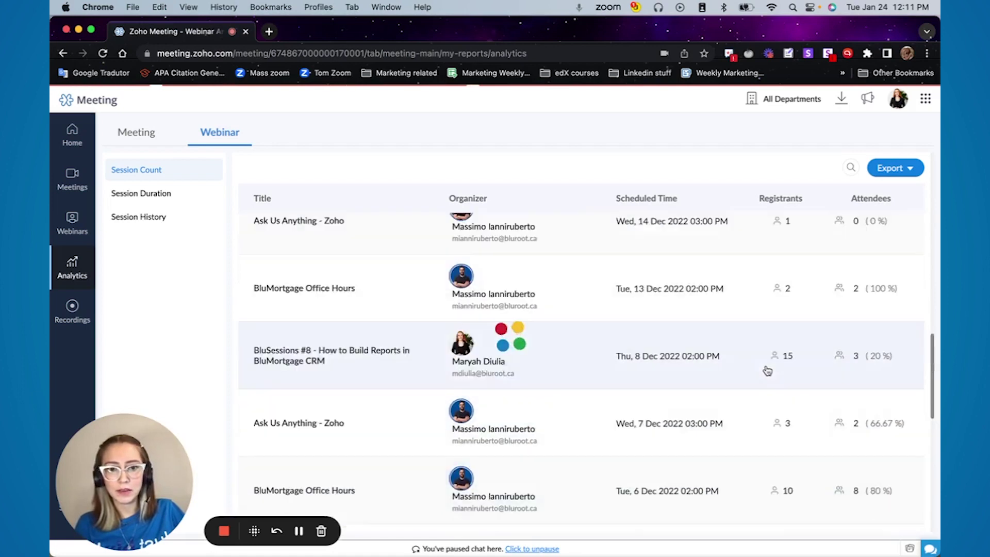
left_click(905, 481)
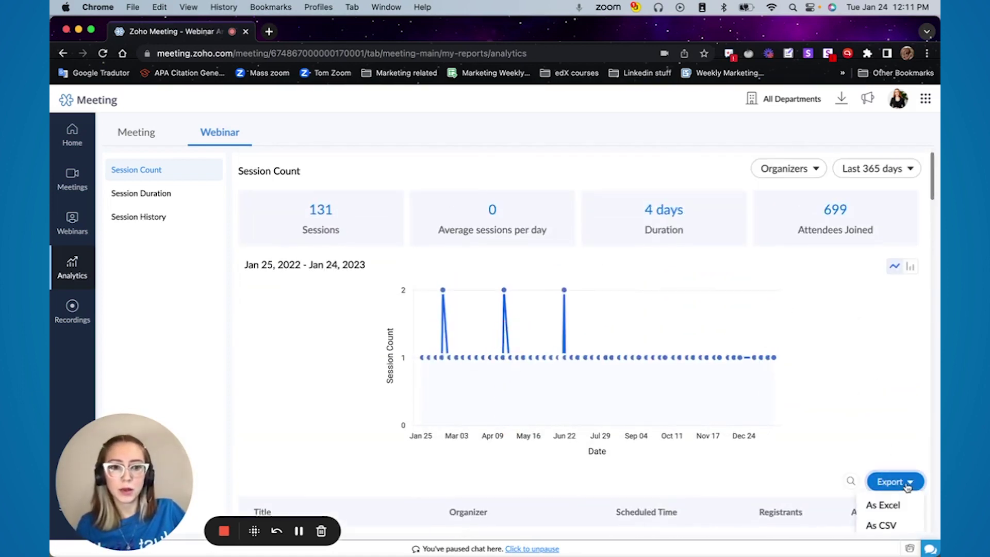
scroll(907, 482, "down", 1)
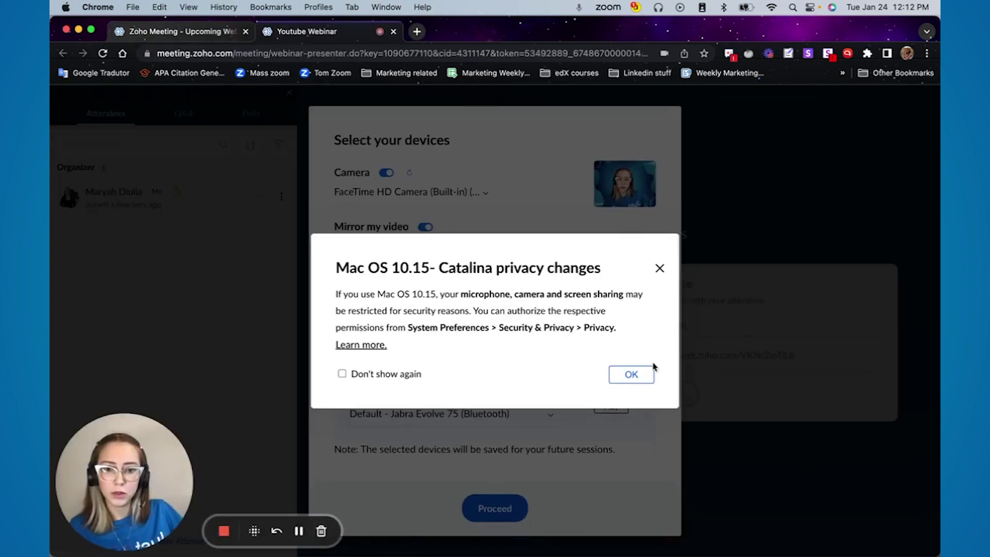
Dismiss the macOS privacy notice and proceed with the selected camera and computer audio
left_click(632, 374)
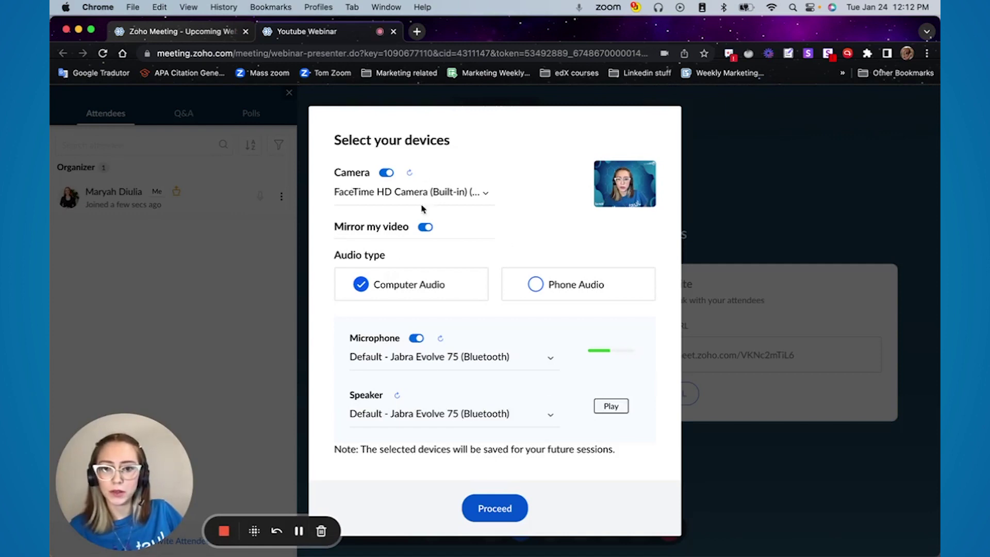
left_click(495, 508)
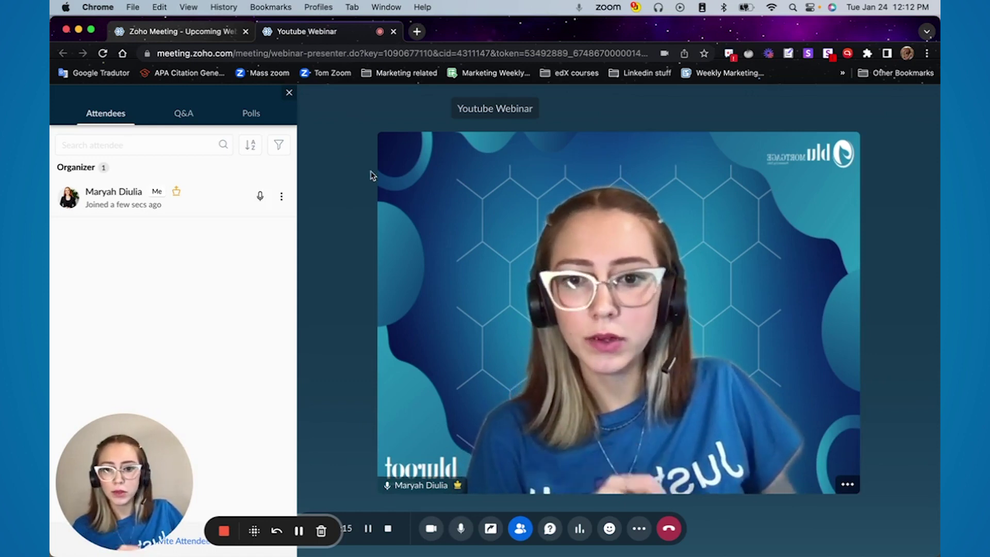
left_click(174, 114)
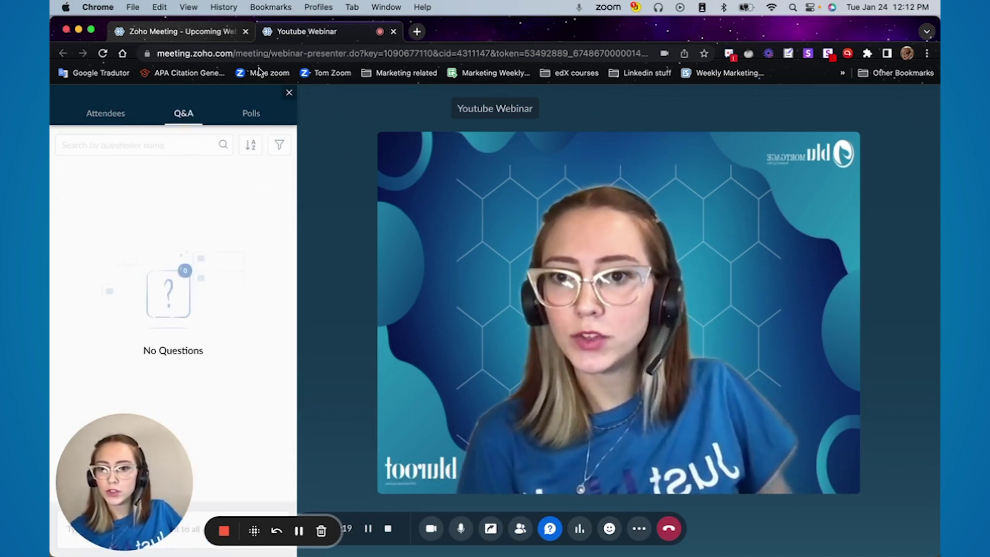
left_click(251, 113)
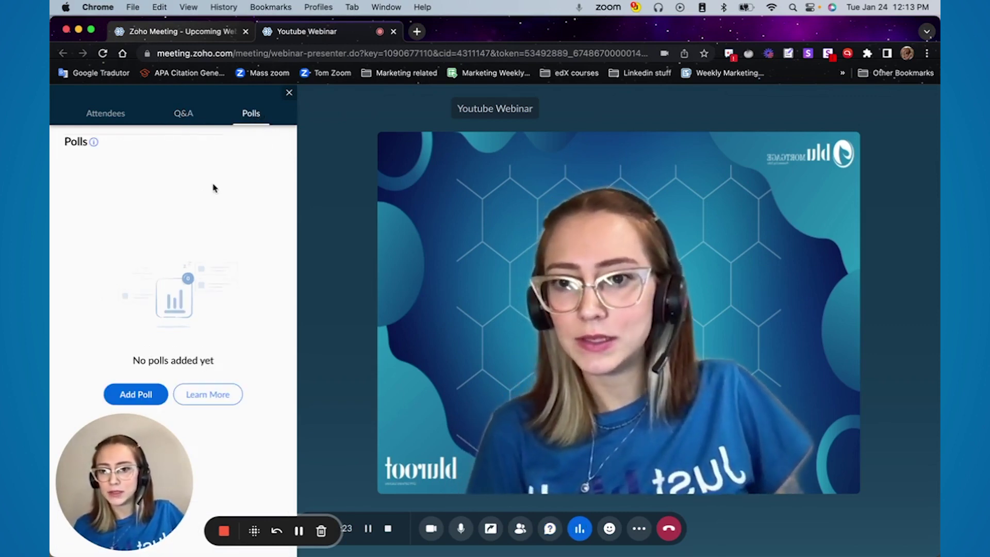
left_click(114, 115)
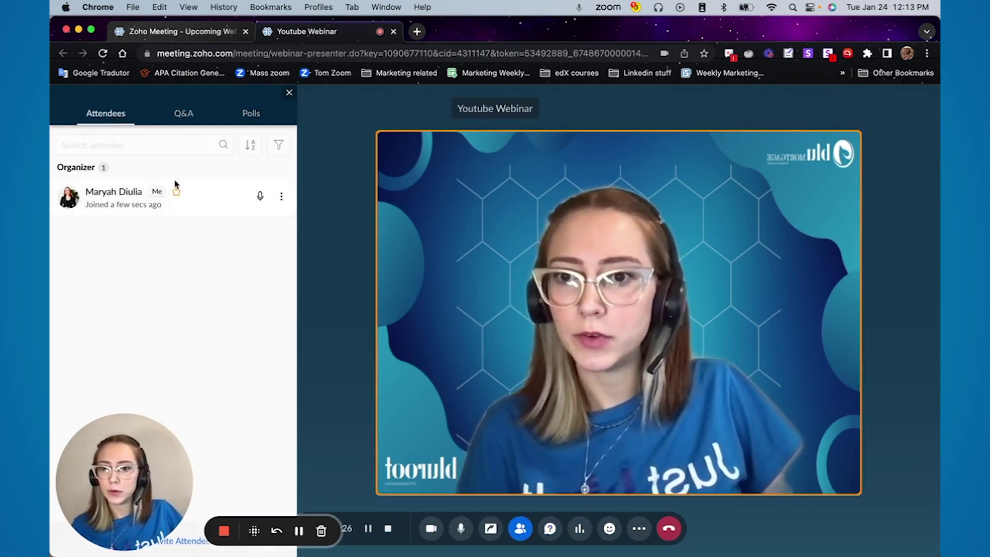